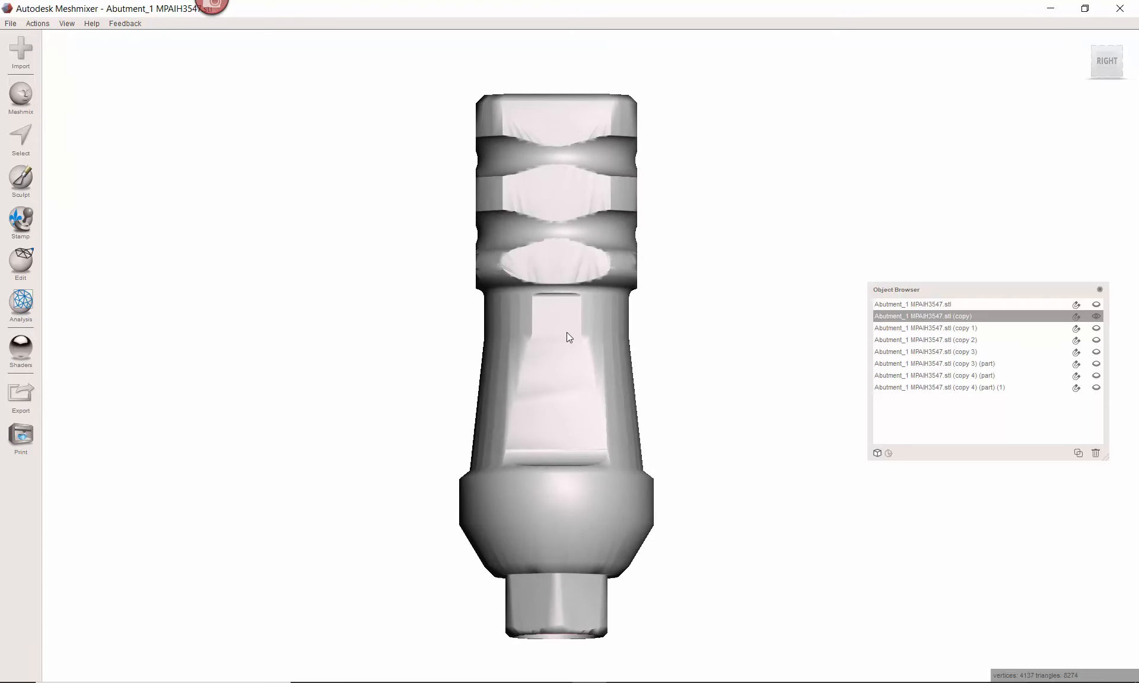
# Step: Switch to the browser and review the 3D Printing Tools page, ending at the Digital Caliper listing
pyautogui.hotkey('alt', 'Tab')
pyautogui.hotkey('alt', 'Tab')
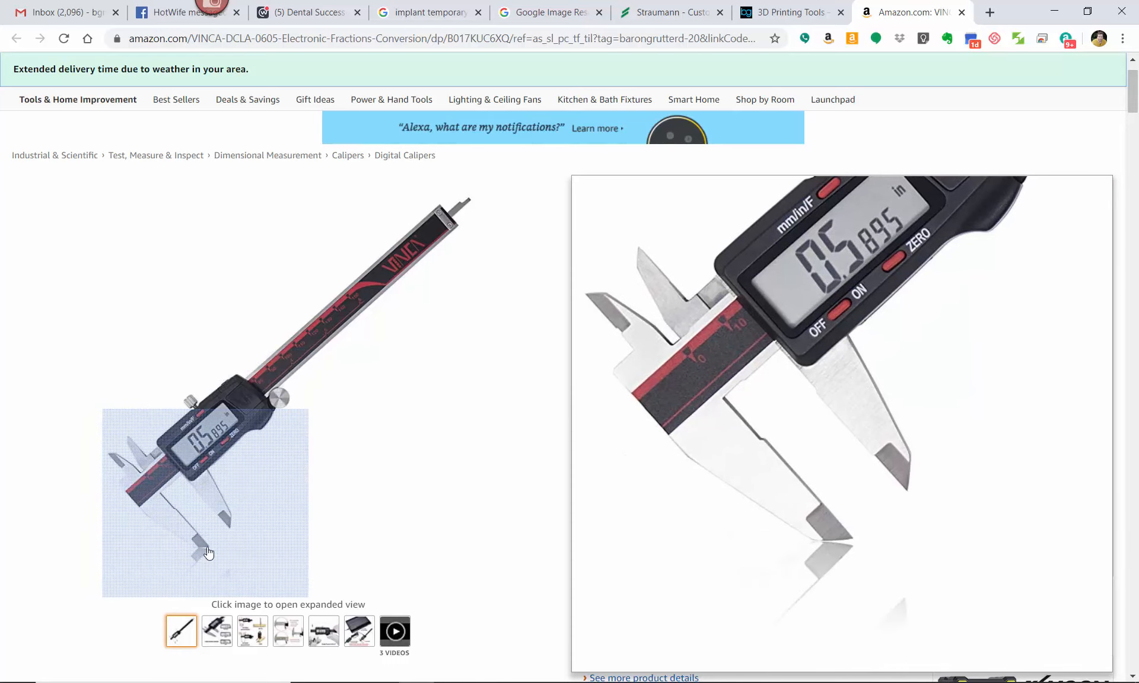
pyautogui.click(809, 17)
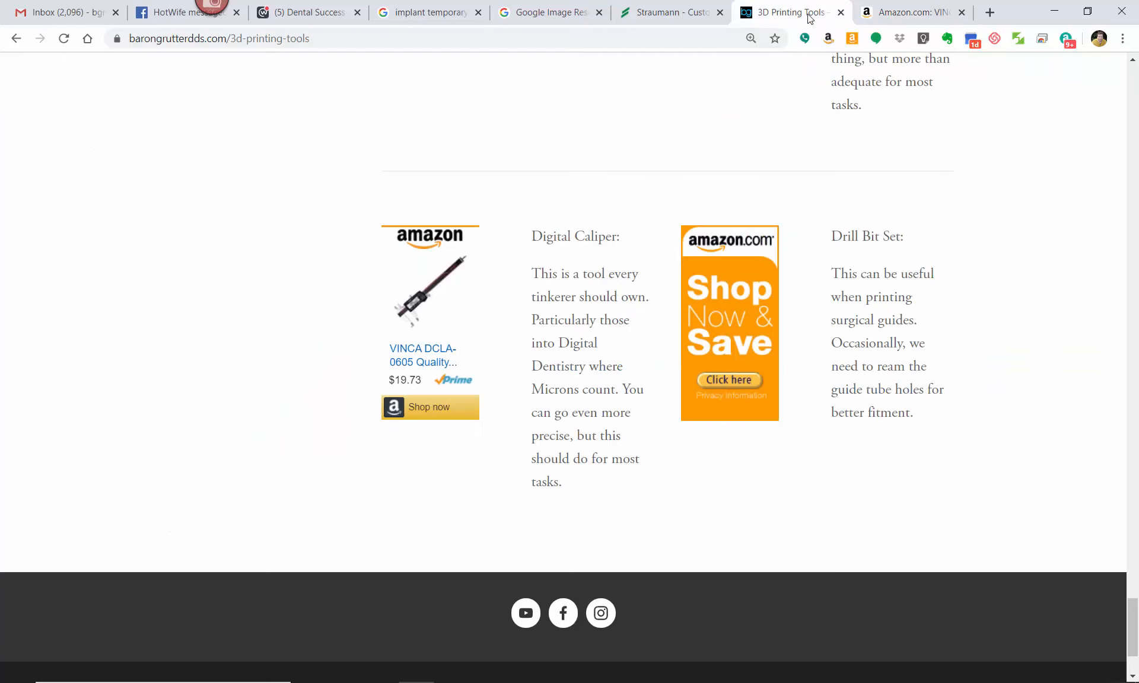
pyautogui.scroll(9, 477, 289)
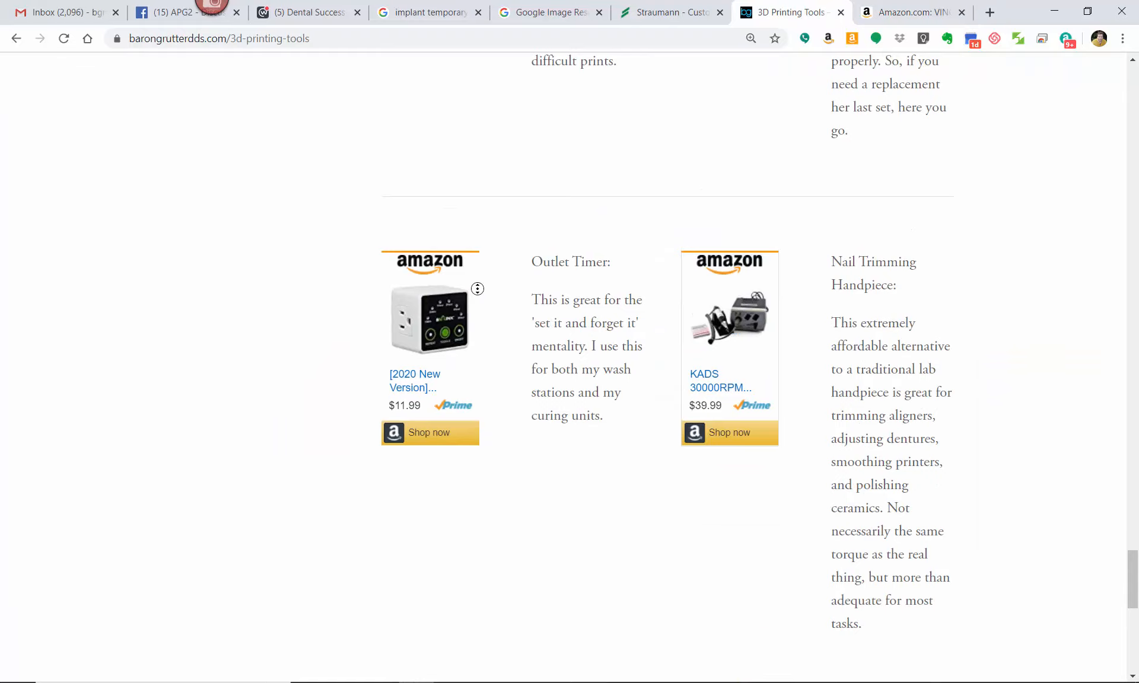
pyautogui.scroll(-7, 885, 480)
pyautogui.scroll(20, 200, 165)
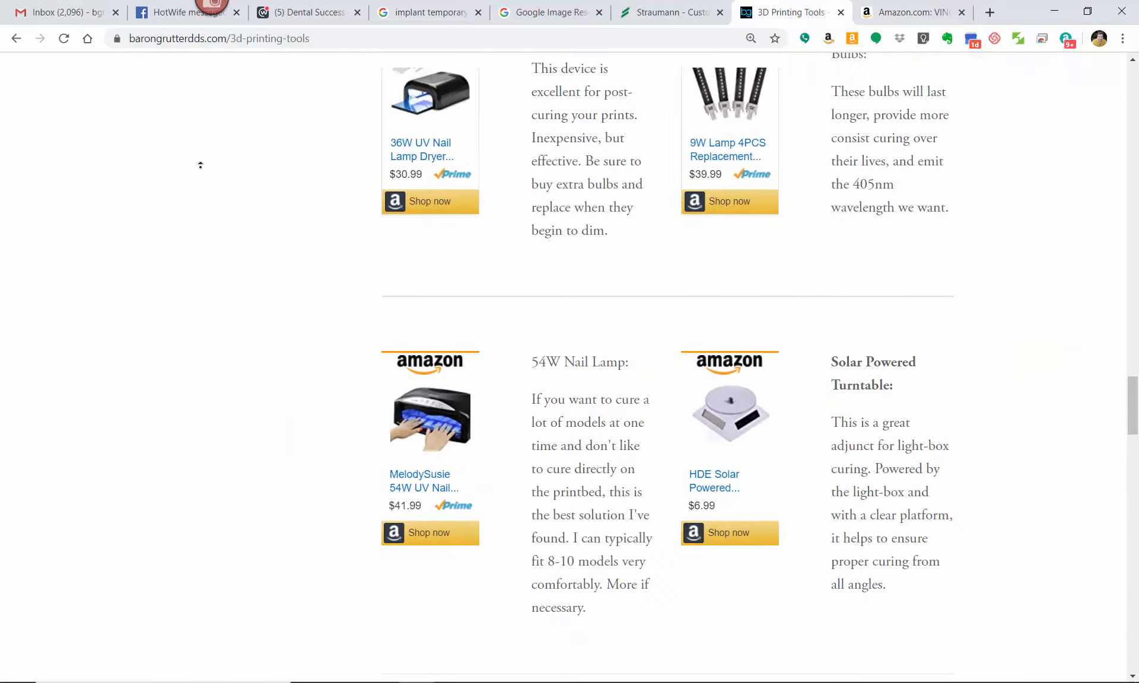
pyautogui.scroll(6, 200, 165)
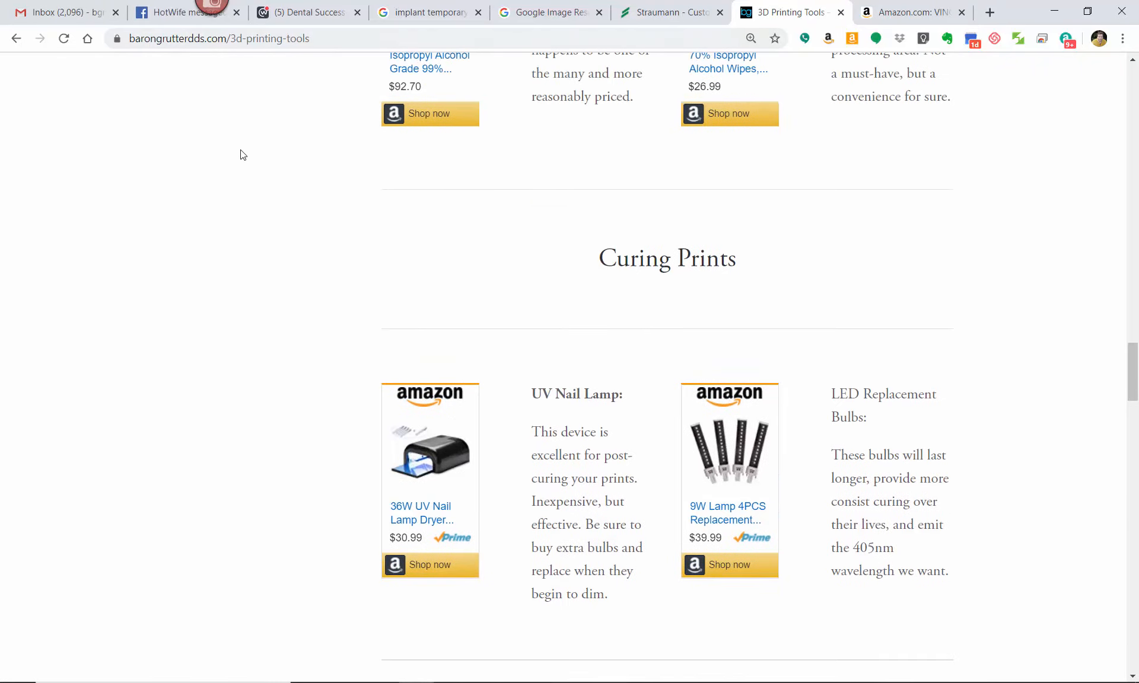
pyautogui.scroll(-15, 242, 155)
pyautogui.scroll(-20, 248, 109)
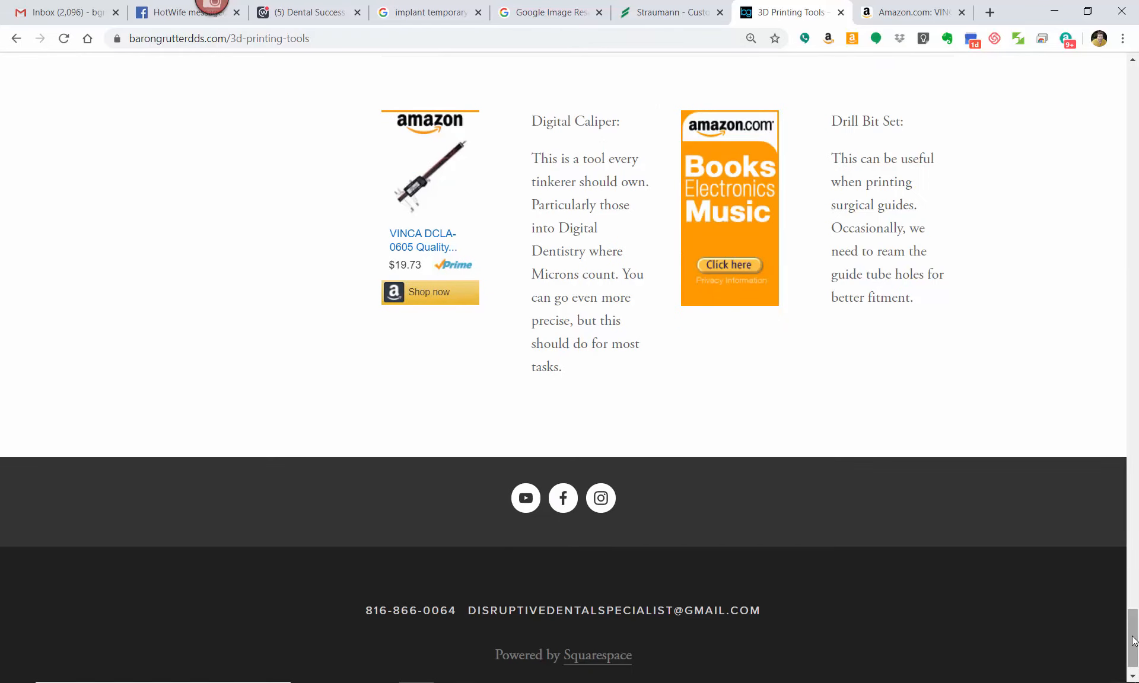
pyautogui.press('Home')
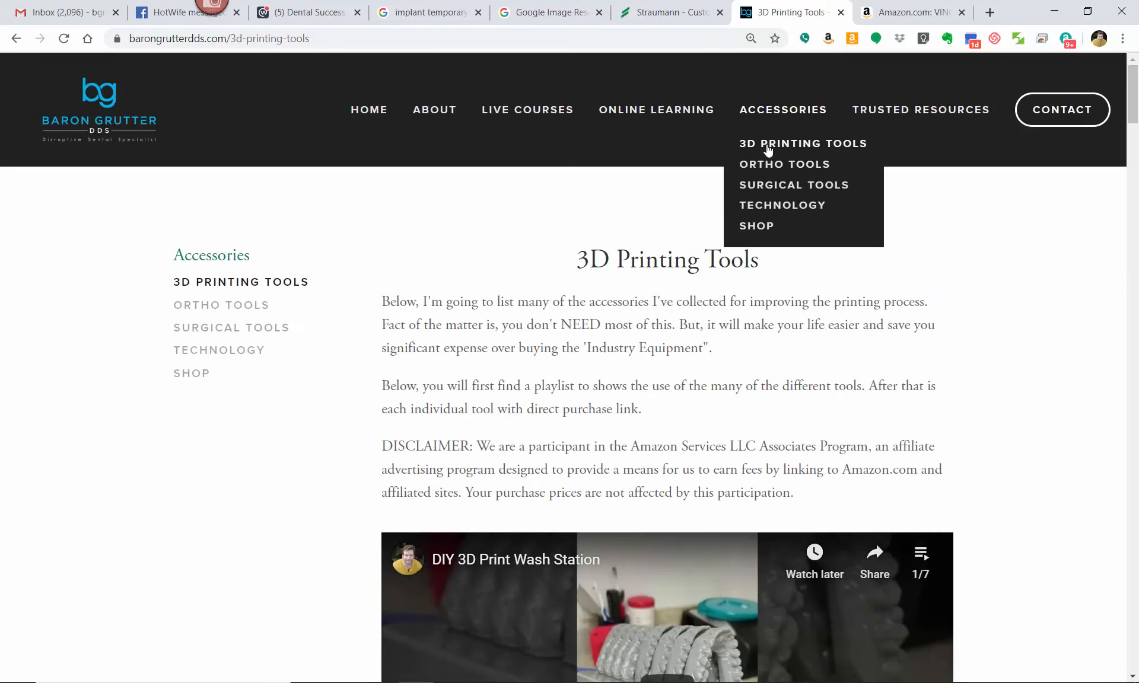
pyautogui.moveTo(1126, 122); pyautogui.dragTo(1126, 642)
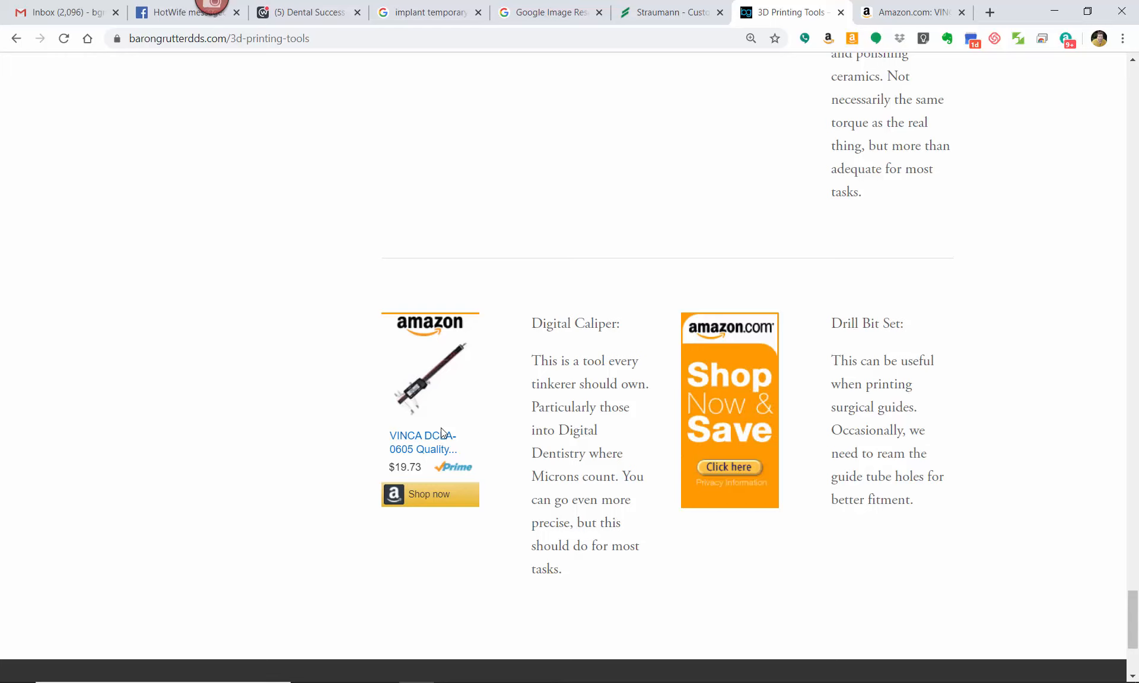
# Step: Switch back to Meshmixer and display the original Abutment_1 MPAIH3547.stl alone, hiding its first copy
pyautogui.hotkey('alt', 'Tab')
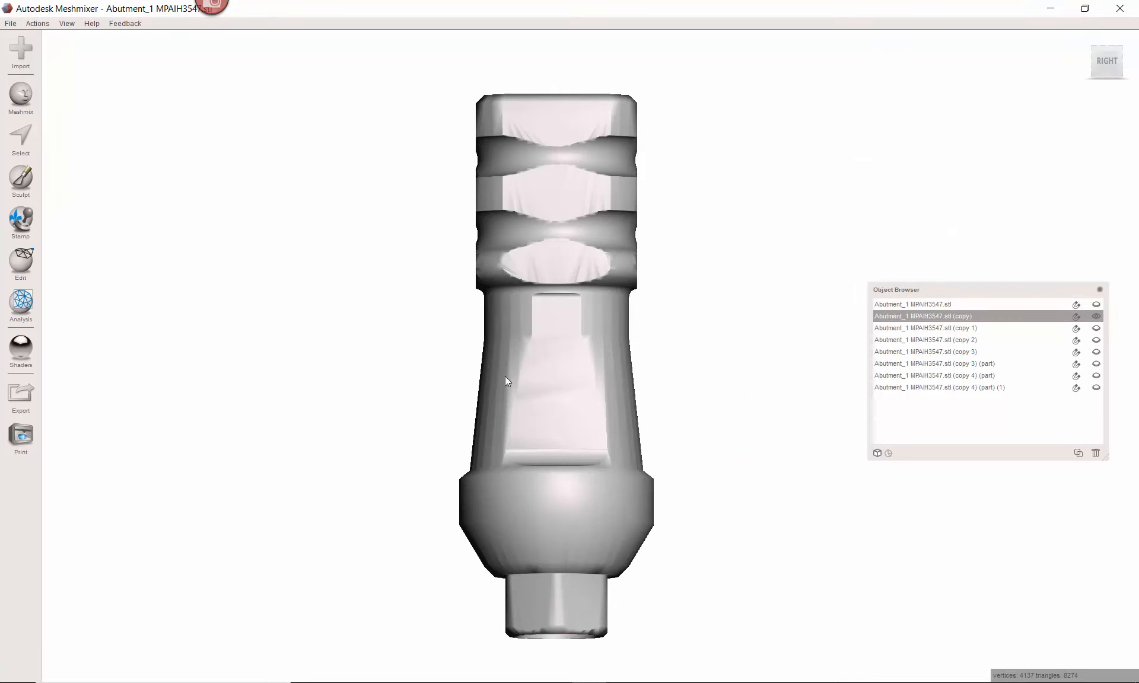
pyautogui.moveTo(445, 368); pyautogui.dragTo(444, 332, button='middle')
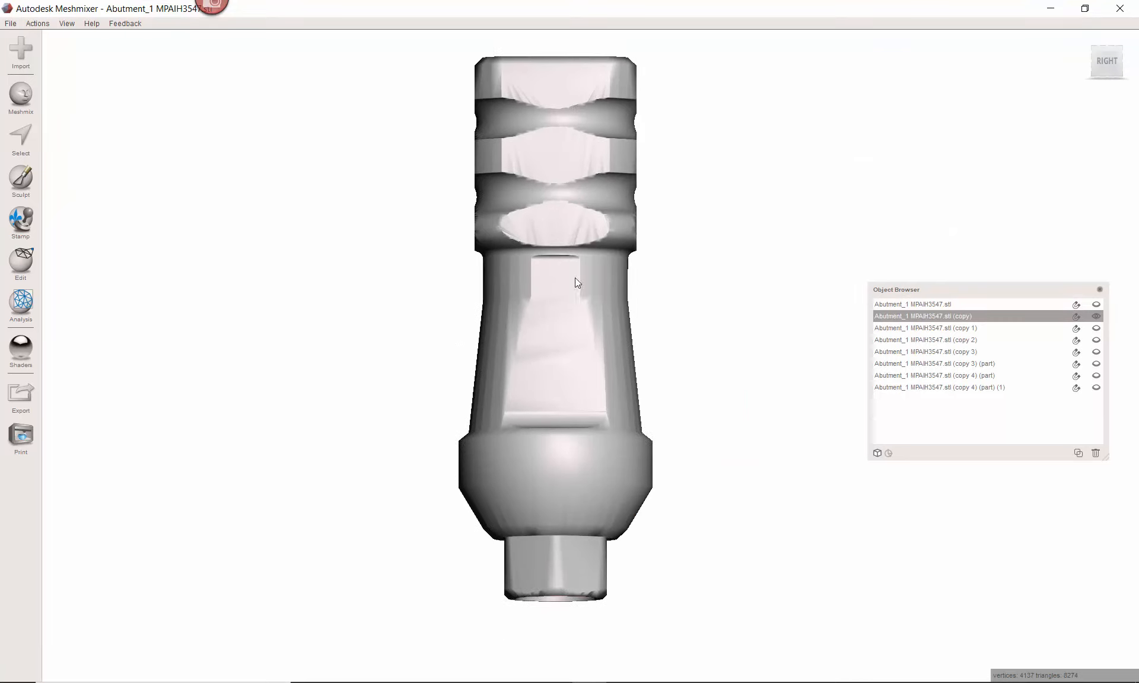
pyautogui.click(1099, 64)
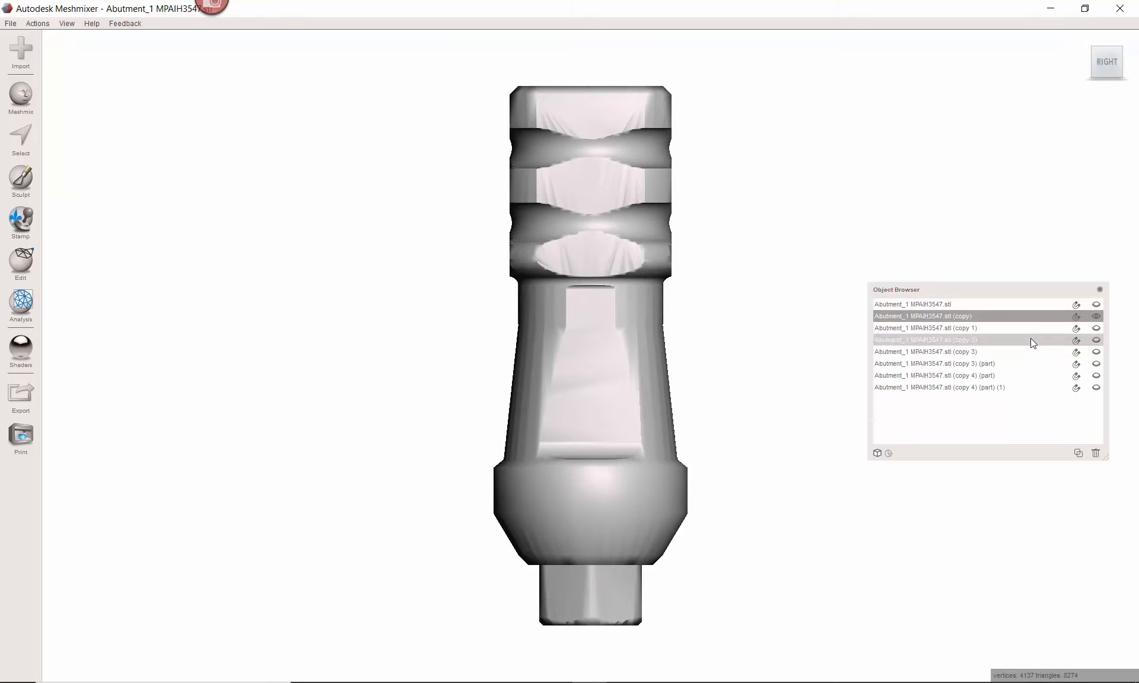
pyautogui.click(1096, 306)
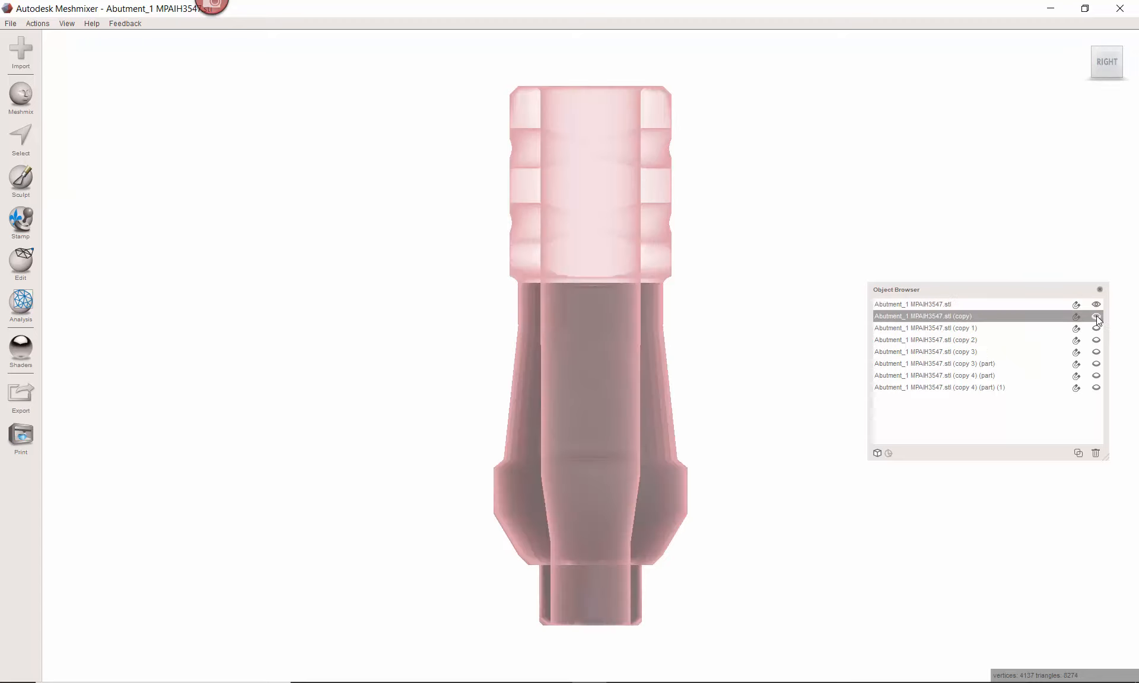
pyautogui.click(601, 355)
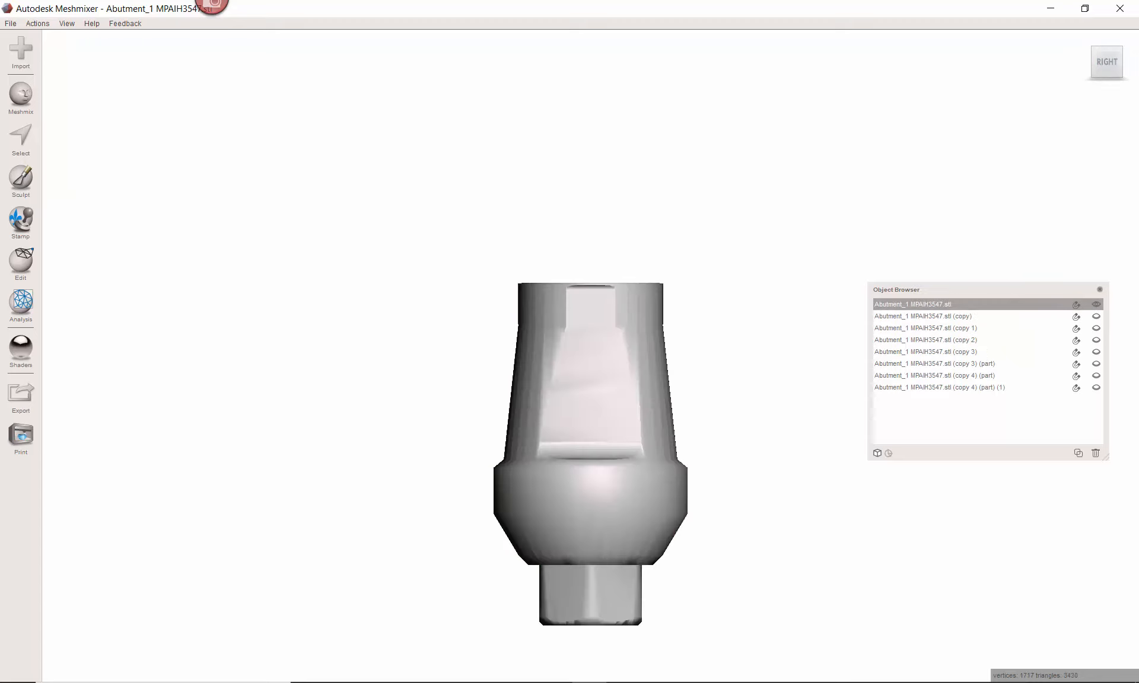
# Step: Display only the full-length abutment (copy) and examine its screw channel opening, grooves and flat faces from above and the side
pyautogui.click(1096, 317)
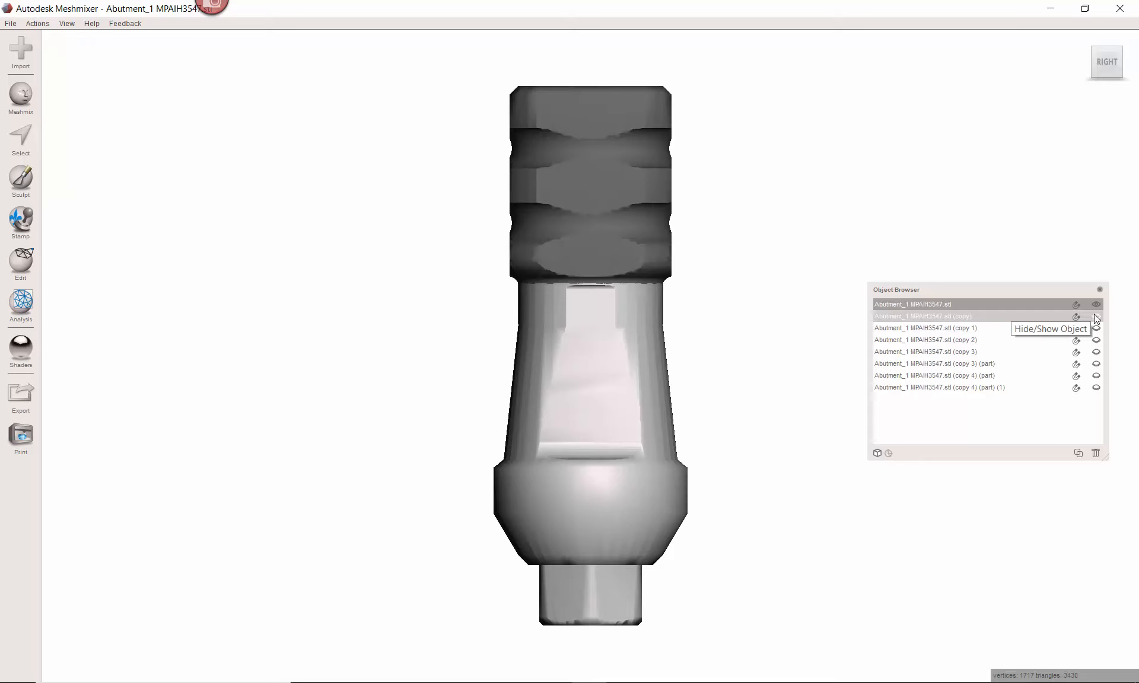
pyautogui.click(1004, 322)
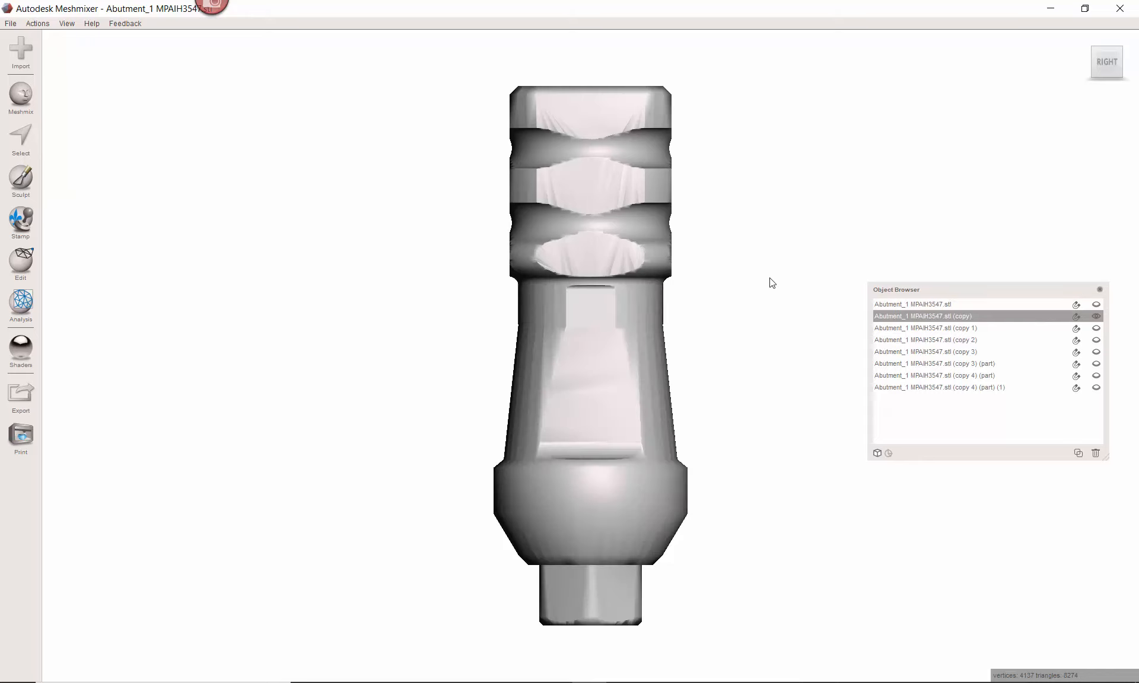
pyautogui.moveTo(801, 360); pyautogui.dragTo(583, 277, button='right')
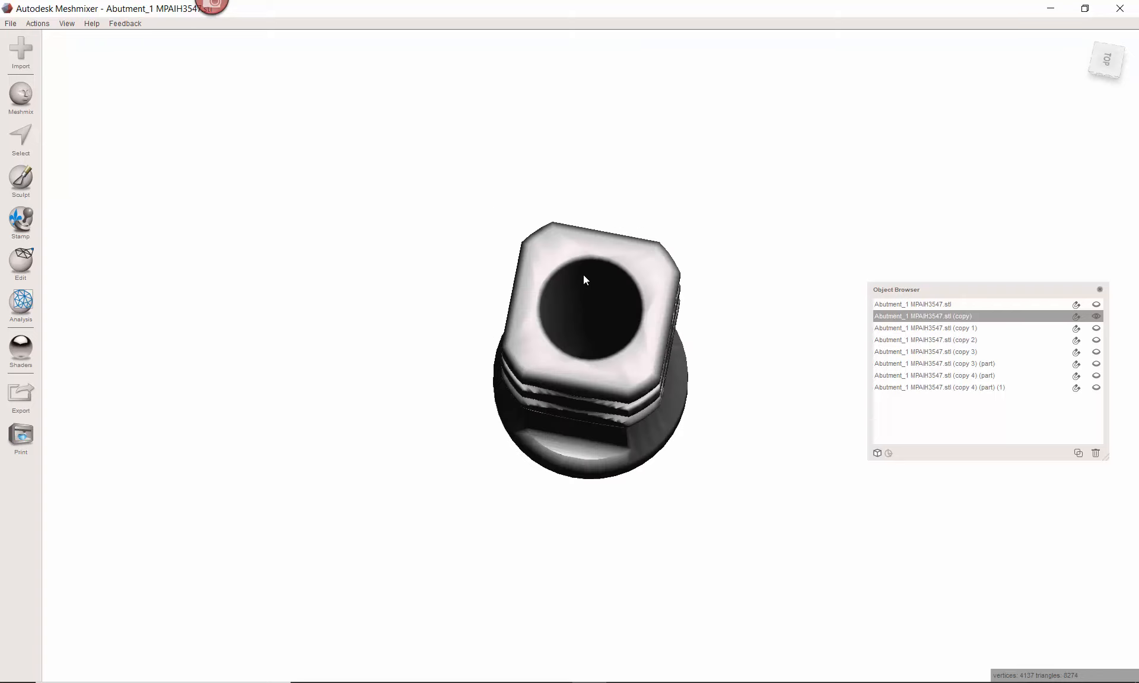
pyautogui.moveTo(627, 380); pyautogui.dragTo(681, 269, button='right')
pyautogui.moveTo(614, 254); pyautogui.dragTo(606, 122, button='right')
pyautogui.moveTo(632, 245); pyautogui.dragTo(700, 338, button='right')
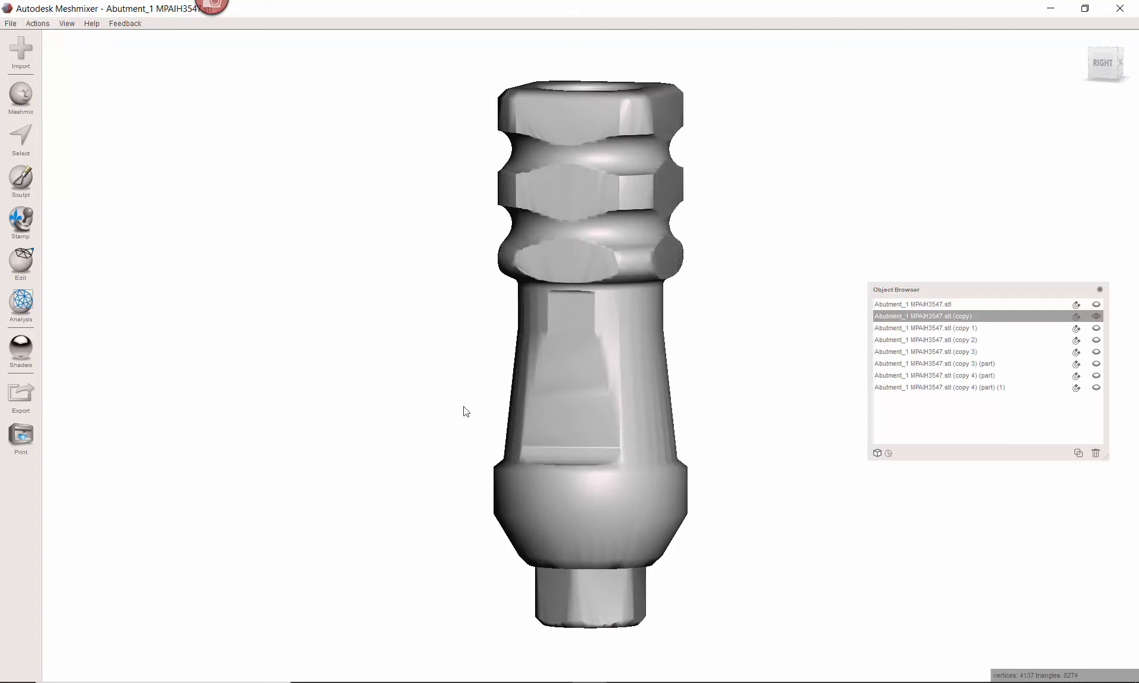
pyautogui.moveTo(495, 424); pyautogui.dragTo(499, 410, button='right')
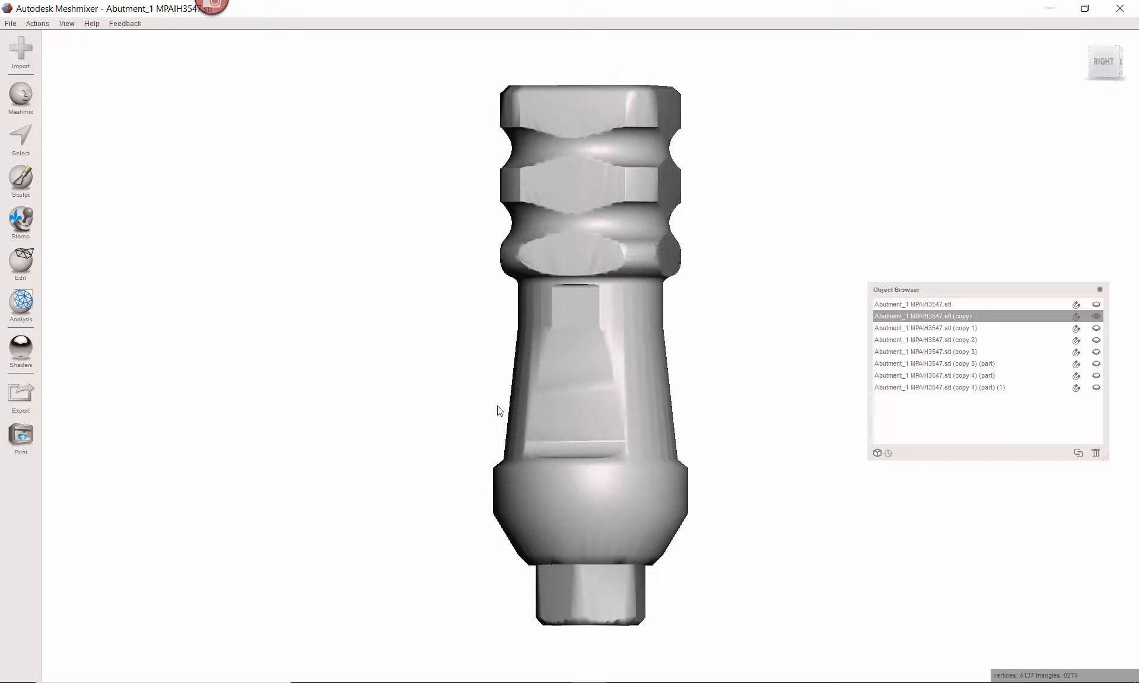
pyautogui.moveTo(619, 290); pyautogui.dragTo(607, 259, button='right')
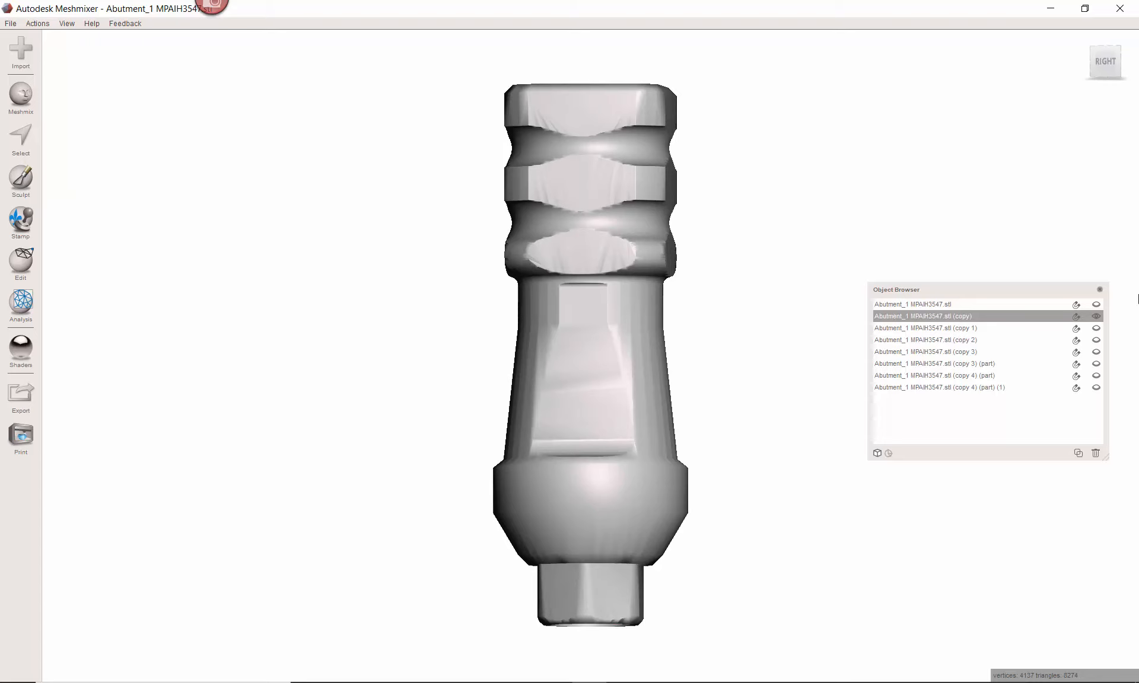
# Step: Hide the full-length copy, activate the original Abutment_1 MPAIH3547.stl and inspect the shortened abutment's capped top and sides
pyautogui.click(1097, 303)
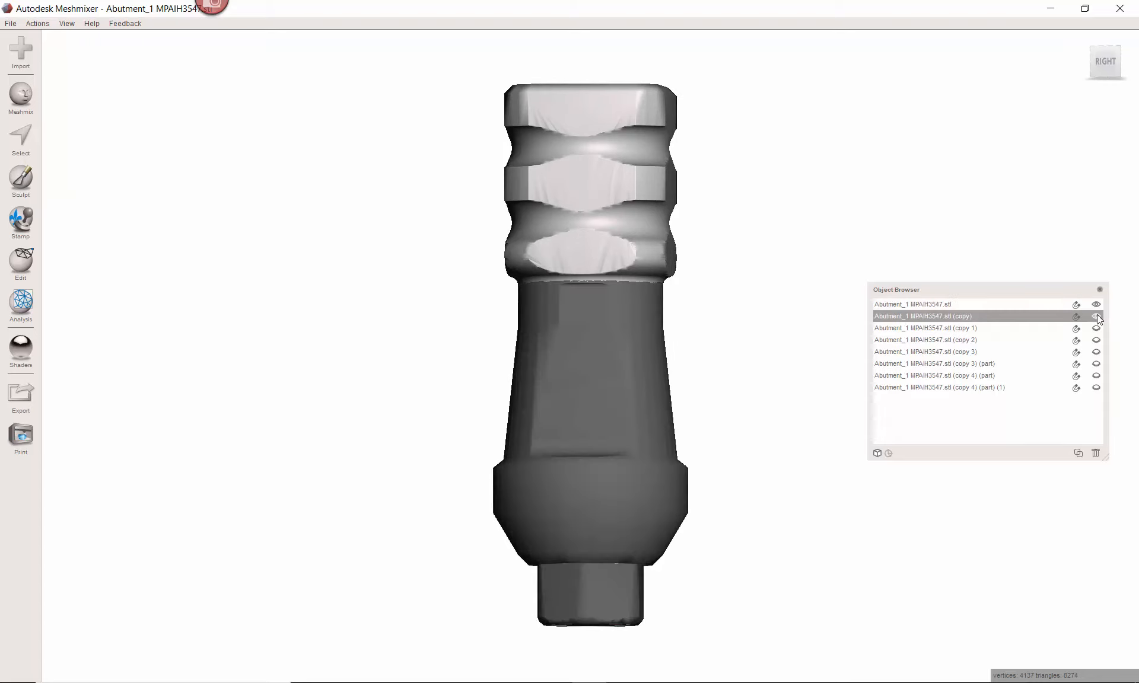
pyautogui.click(1098, 315)
pyautogui.click(973, 305)
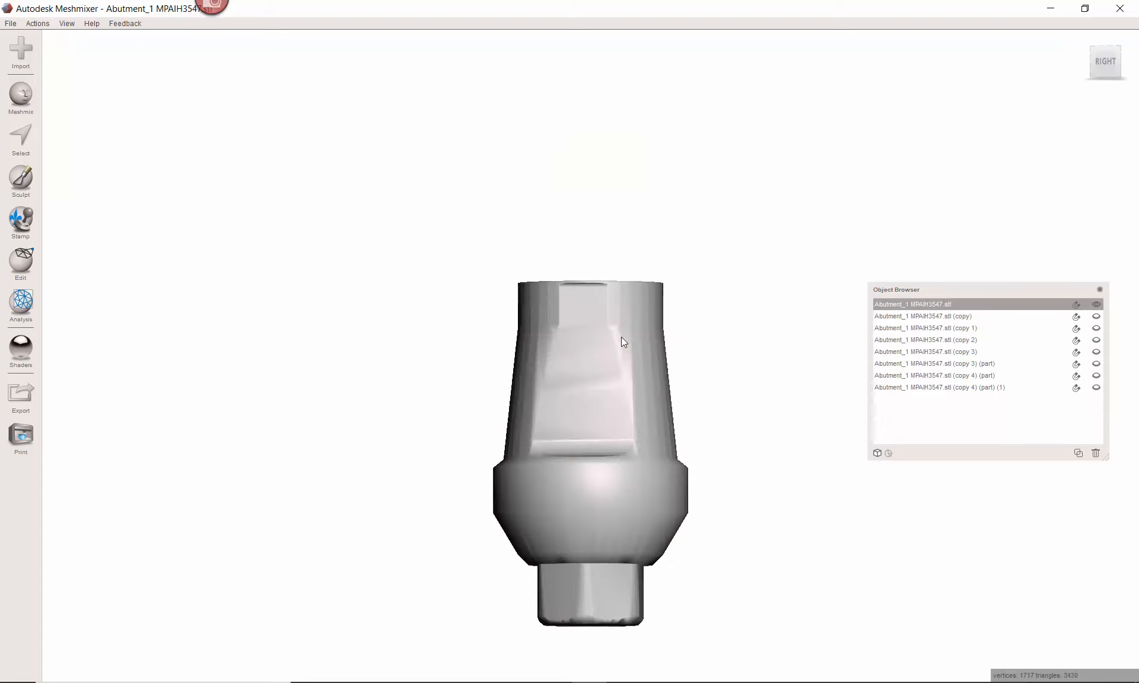
pyautogui.moveTo(632, 343); pyautogui.dragTo(581, 356, button='right')
pyautogui.scroll(-1, 674, 369)
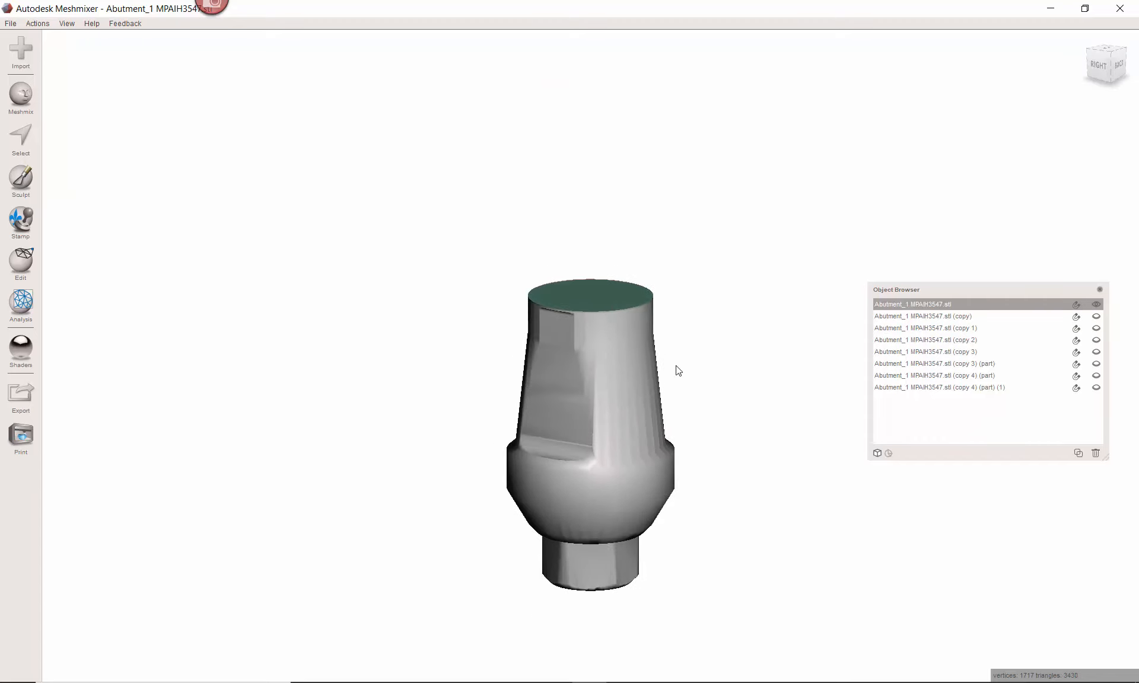
pyautogui.scroll(3, 674, 369)
pyautogui.moveTo(674, 365); pyautogui.dragTo(670, 278, button='middle')
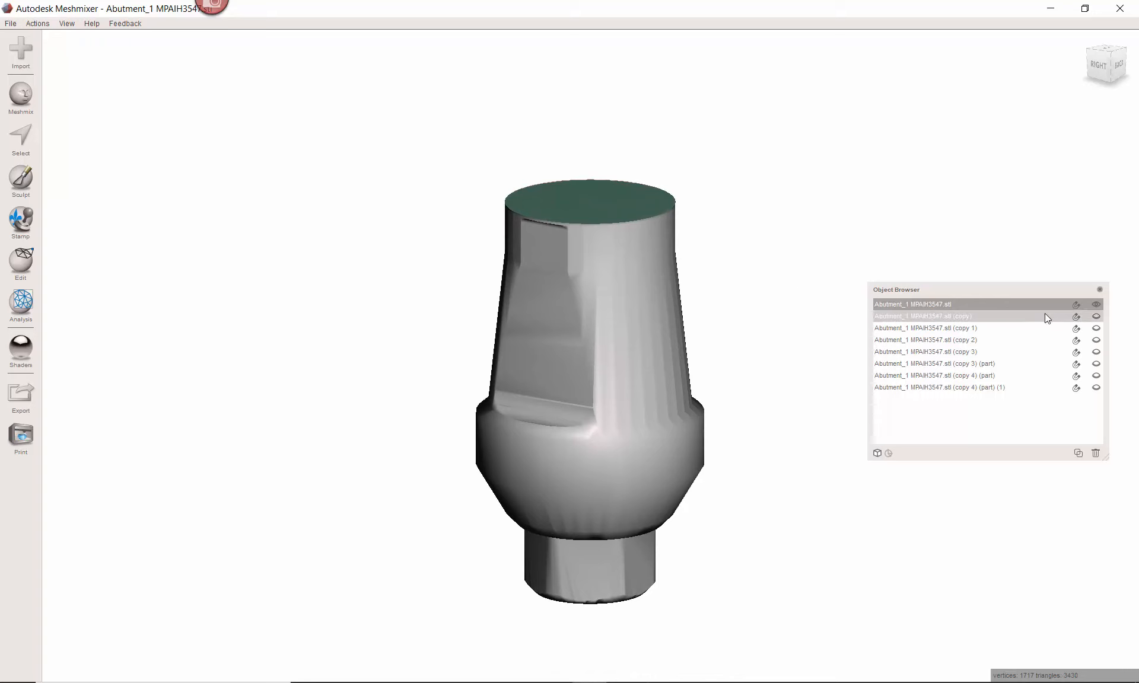
# Step: Preview (copy) and (copy 1) over the original abutment in turn, and leave only (copy 2) visible
pyautogui.click(1095, 316)
pyautogui.click(1095, 316)
pyautogui.click(1096, 328)
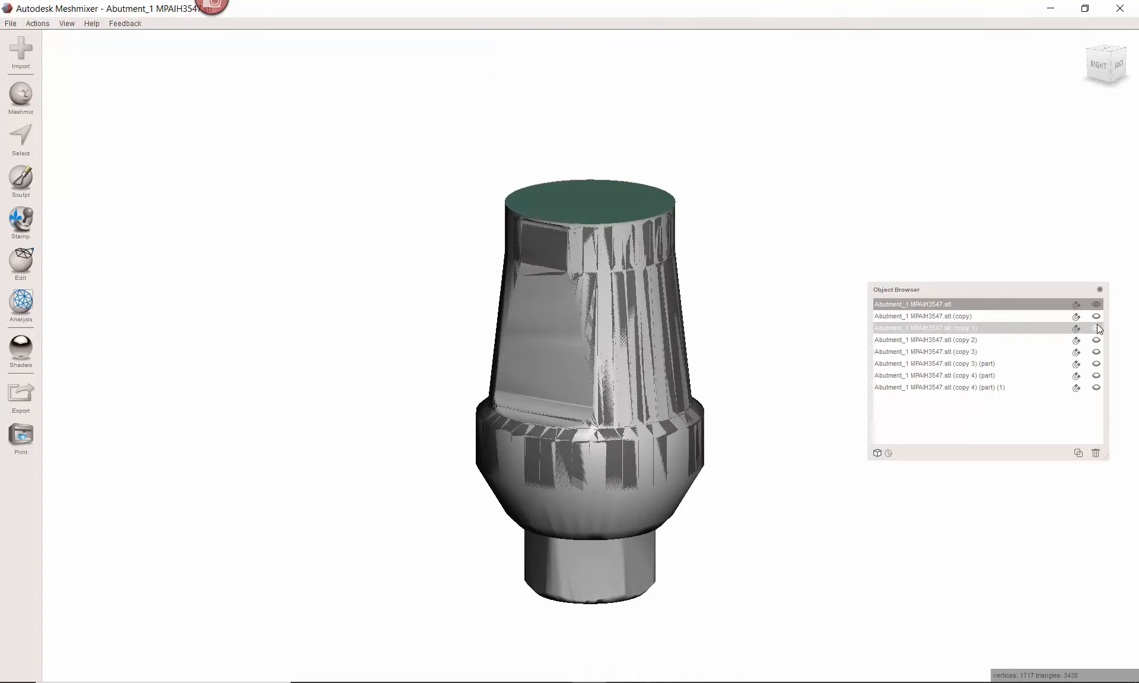
pyautogui.click(1096, 328)
pyautogui.click(1096, 340)
pyautogui.moveTo(645, 422); pyautogui.dragTo(654, 409, button='right')
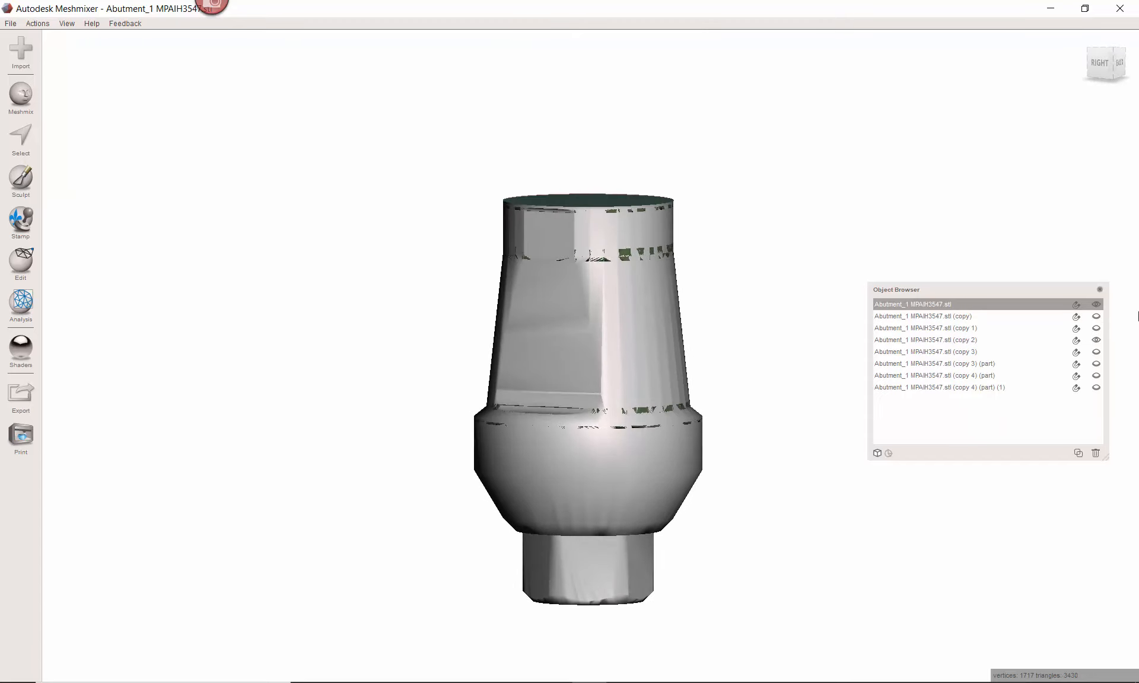
pyautogui.click(1095, 304)
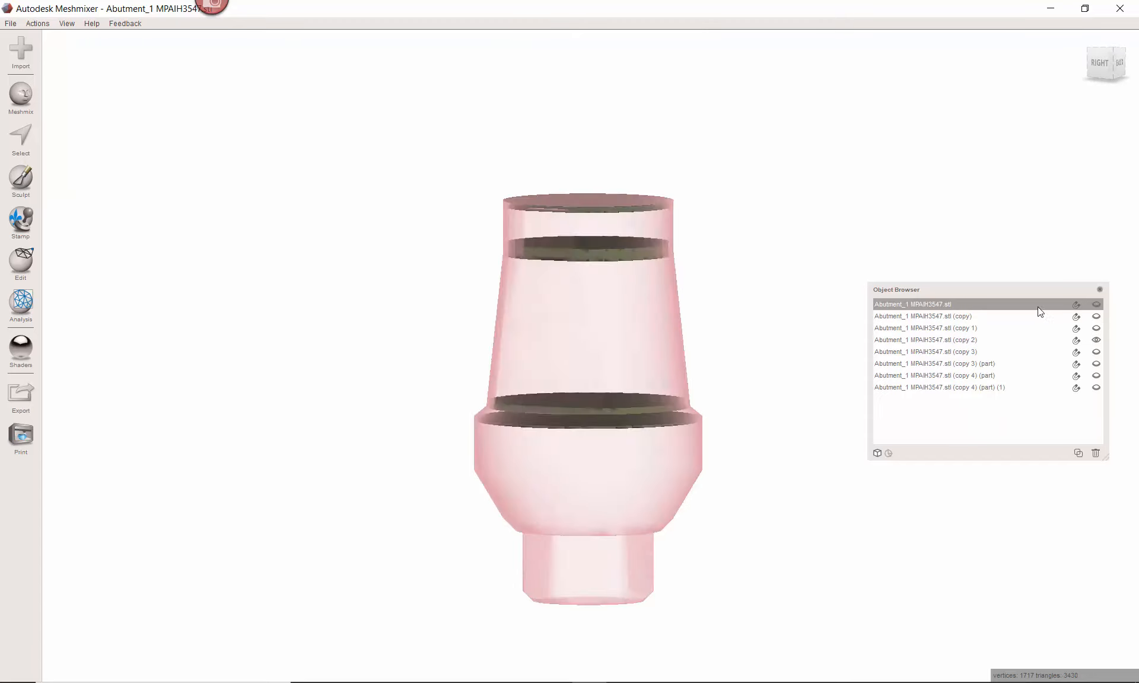
# Step: Examine the disc-shaped slices of (copy 2) at the abutment's top rim, taper start and shoulder against its transparent outline
pyautogui.moveTo(644, 384); pyautogui.dragTo(675, 385, button='right')
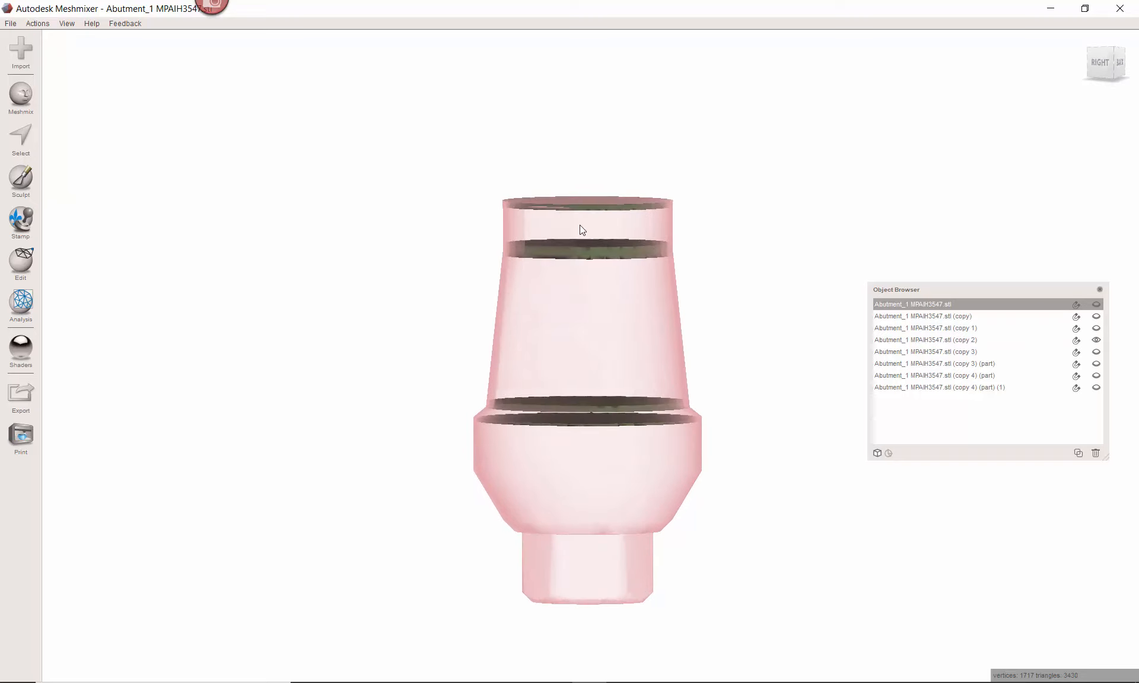
pyautogui.moveTo(601, 265); pyautogui.dragTo(602, 249, button='right')
pyautogui.scroll(5, 515, 478)
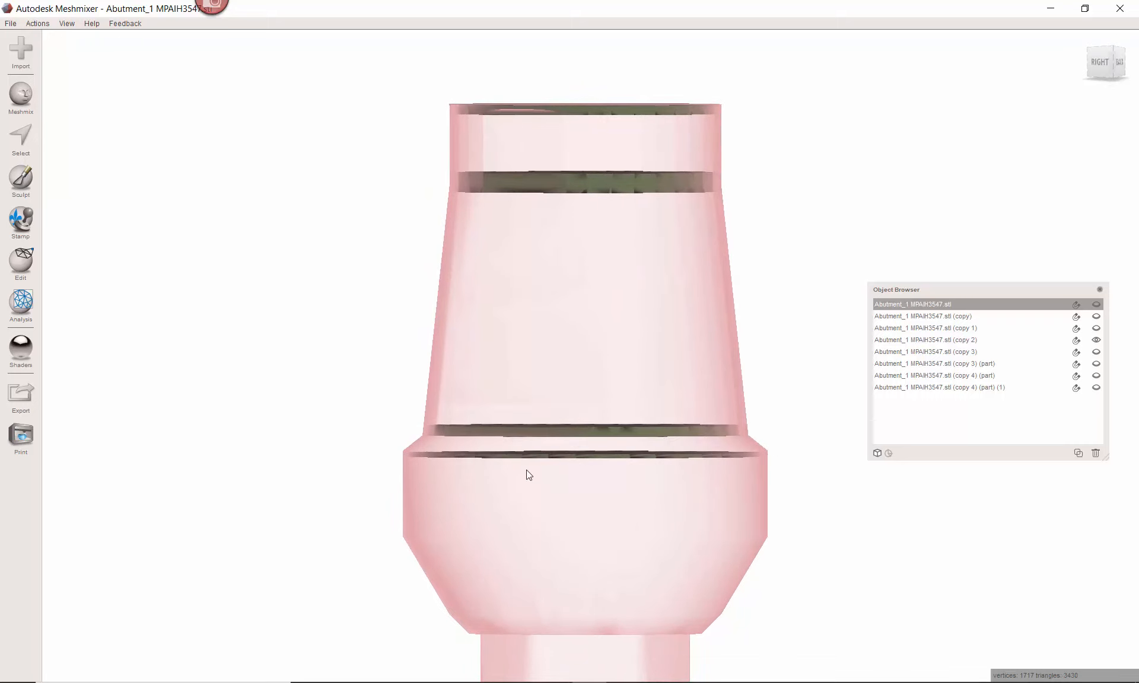
pyautogui.moveTo(526, 470); pyautogui.dragTo(526, 455, button='right')
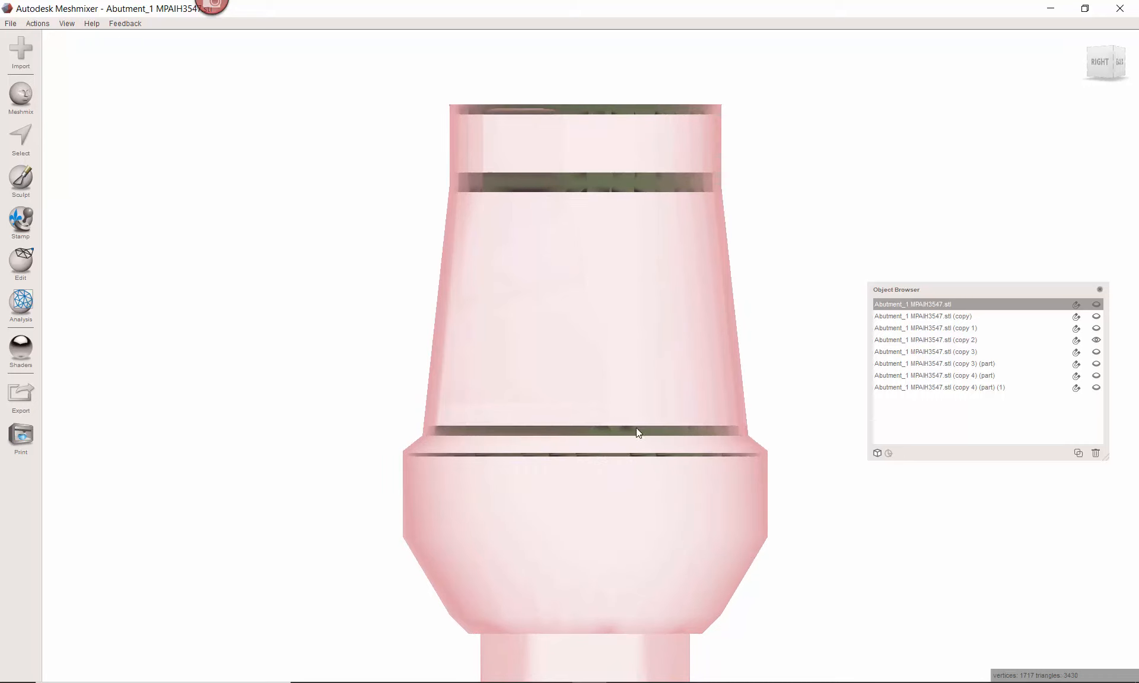
pyautogui.moveTo(451, 434)
pyautogui.mouseDown(button='right')
pyautogui.moveTo(443, 418)
pyautogui.moveTo(480, 407)
pyautogui.moveTo(463, 418)
pyautogui.mouseUp(button='right')
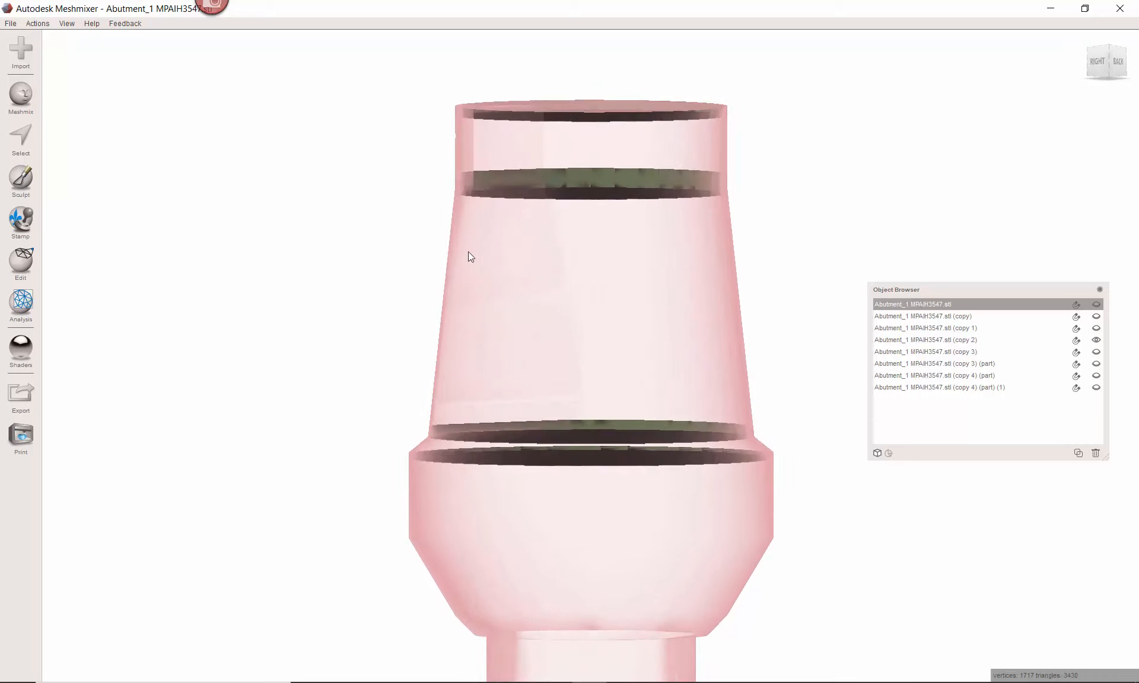
pyautogui.moveTo(472, 183); pyautogui.dragTo(465, 280, button='middle')
pyautogui.moveTo(464, 280); pyautogui.dragTo(462, 287, button='right')
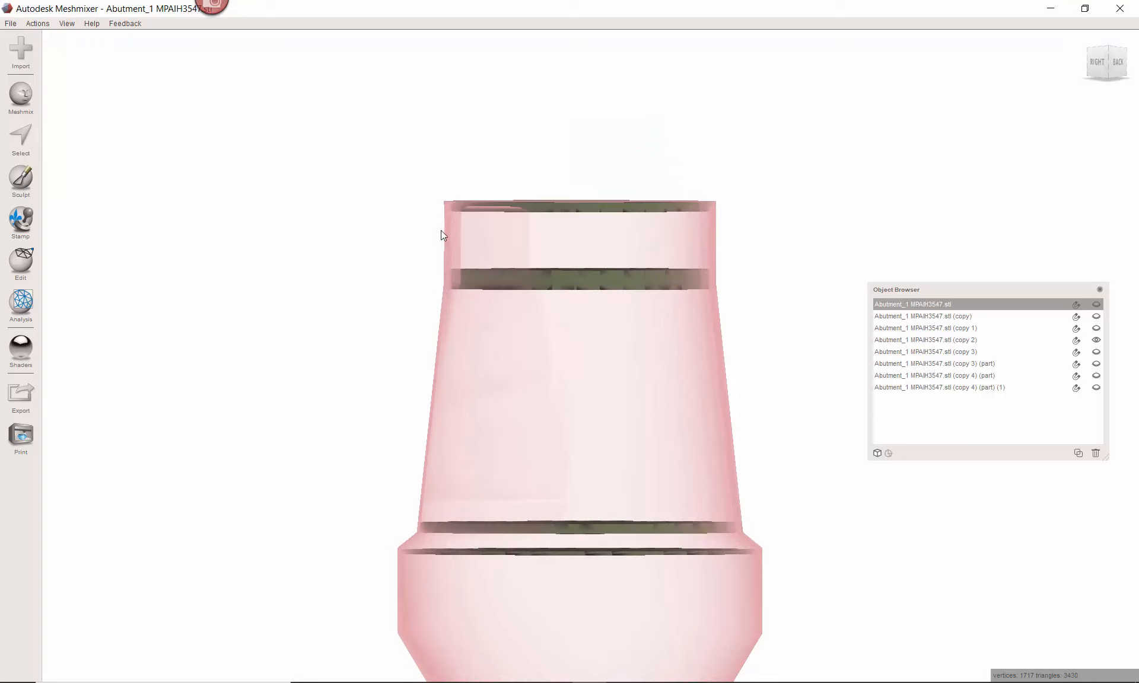
pyautogui.moveTo(446, 211); pyautogui.dragTo(443, 209, button='right')
pyautogui.scroll(-3, 671, 289)
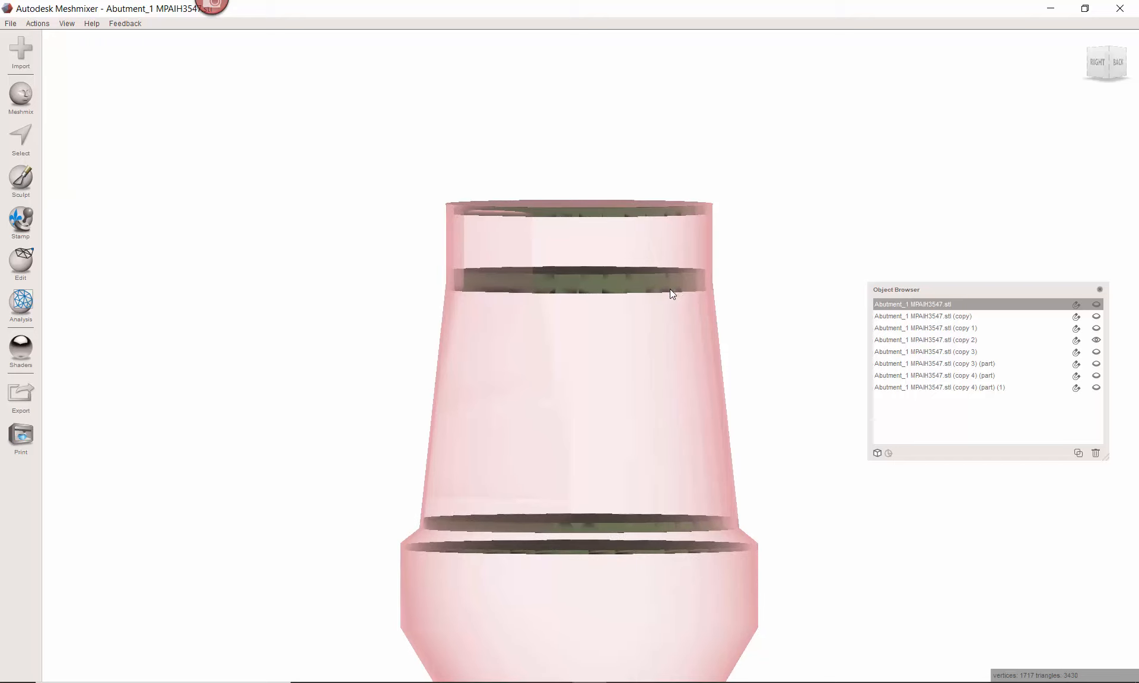
pyautogui.moveTo(634, 472); pyautogui.dragTo(635, 476, button='right')
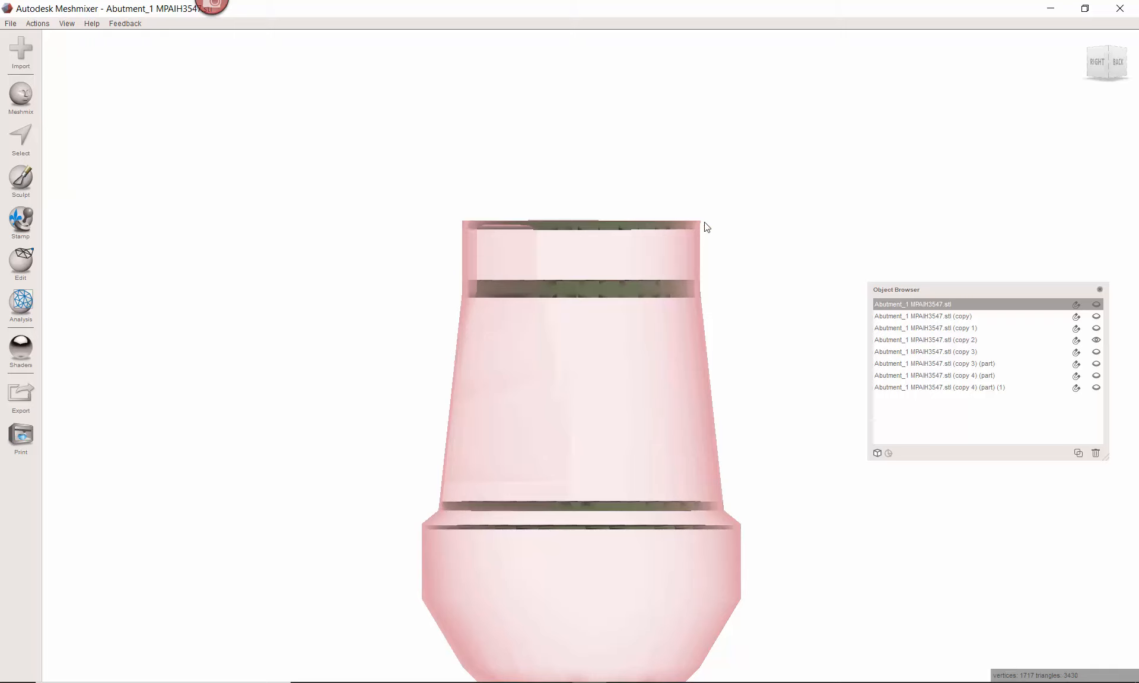
pyautogui.moveTo(703, 257); pyautogui.dragTo(646, 268, button='right')
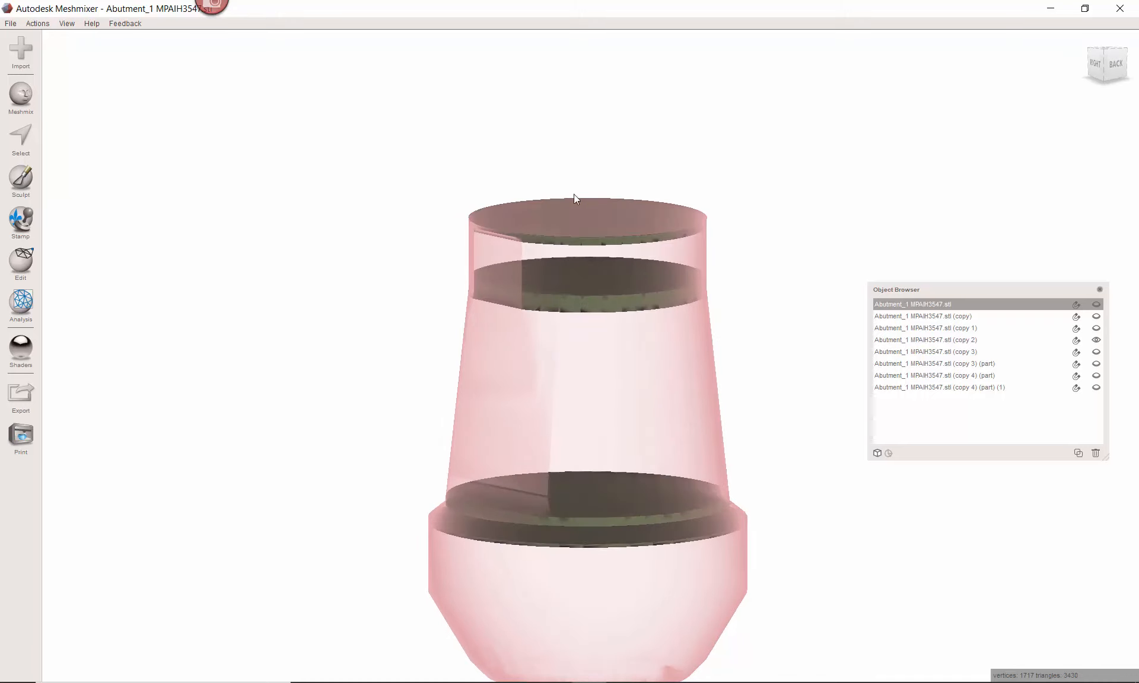
# Step: Switch to Snagit Editor to view the captured Meshmixer screenshot of the distance measurement between the slices
pyautogui.hotkey('alt', 'Tab')
pyautogui.hotkey('alt', 'Tab')
pyautogui.hotkey('alt', 'Tab')
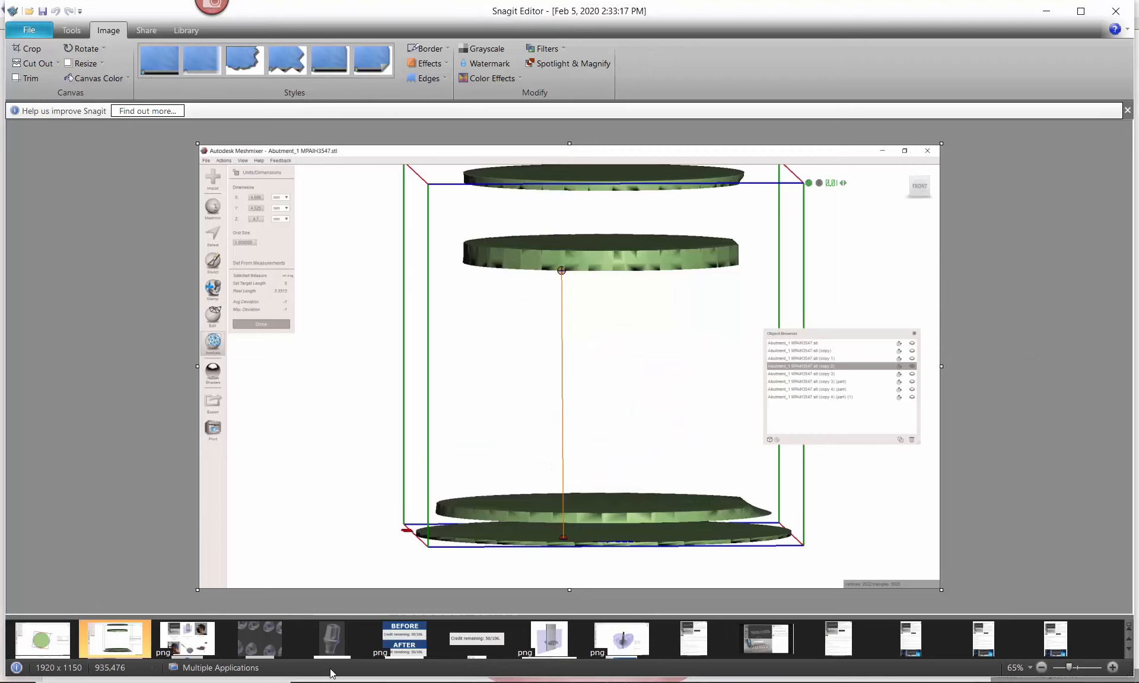
# Step: View the captured Meshmixer screenshot showing one slice from above with its two diameter dimensions
pyautogui.click(41, 639)
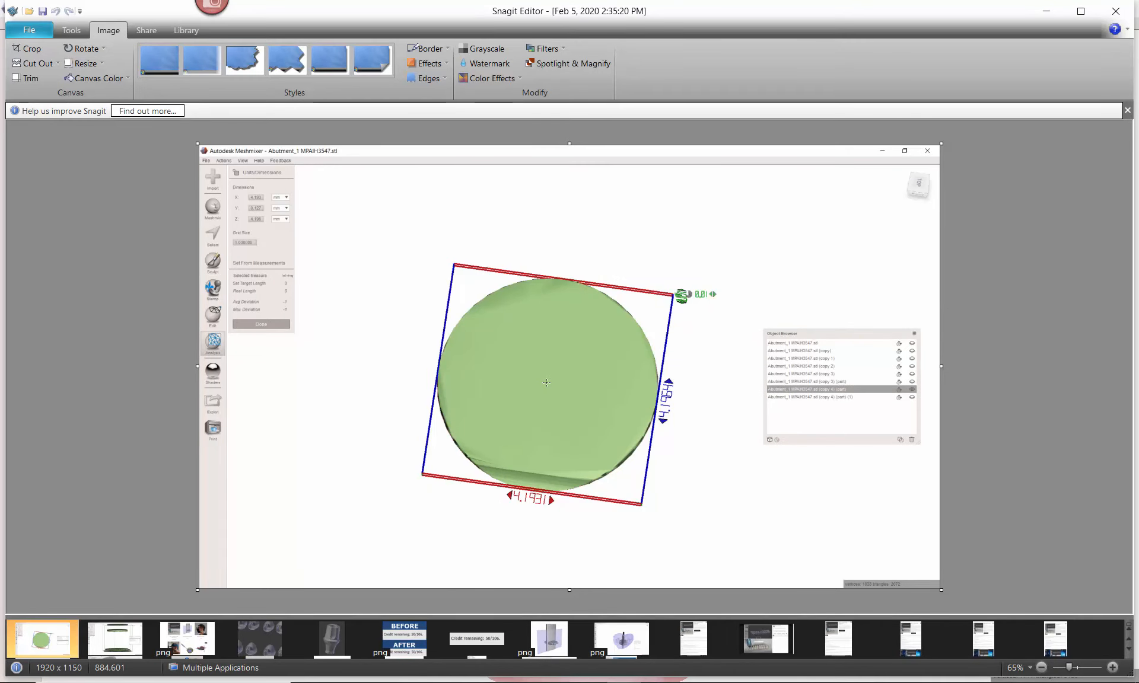
pyautogui.rightClick(550, 387)
pyautogui.click(503, 371)
pyautogui.hotkey('alt', 'Tab')
pyautogui.hotkey('alt', 'Tab')
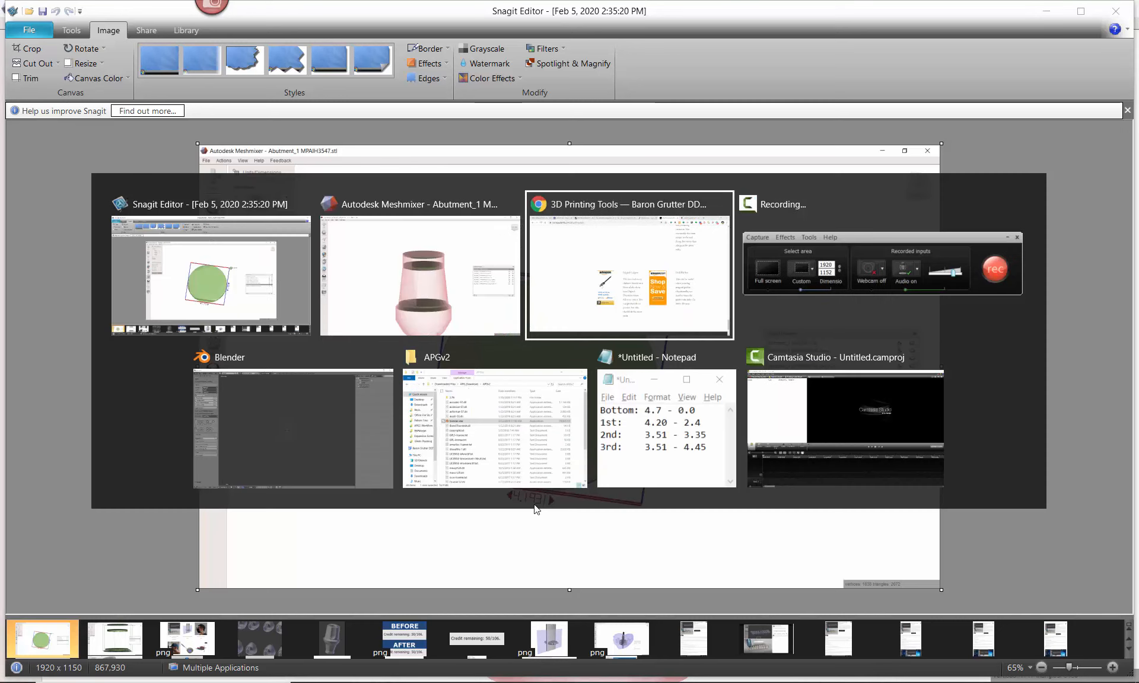
pyautogui.hotkey('alt', 'Tab')
pyautogui.hotkey('alt', 'Tab')
pyautogui.hotkey('alt', 'Tab')
pyautogui.hotkey('alt', 'Tab')
pyautogui.hotkey('alt', 'Tab')
pyautogui.hotkey('alt', 'Tab')
pyautogui.hotkey('alt', 'Tab')
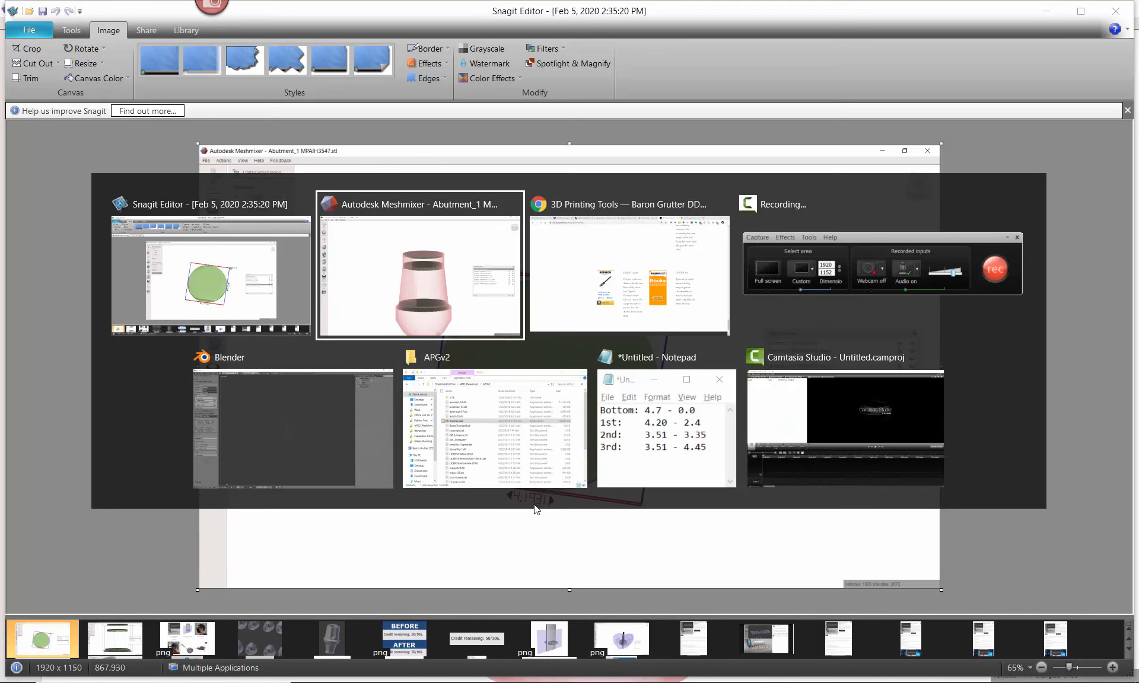
pyautogui.hotkey('alt', 'shift', 'Tab')
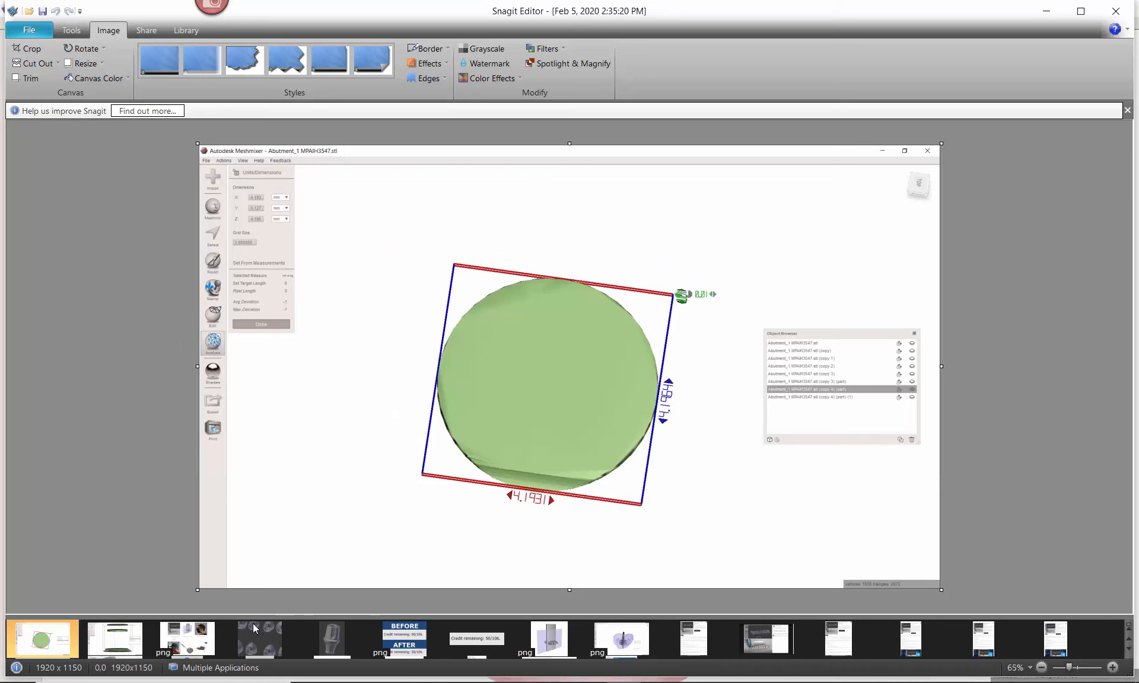
# Step: Review the slice-distance capture again, then bring up the Notepad measurement list over the Meshmixer abutment
pyautogui.click(108, 646)
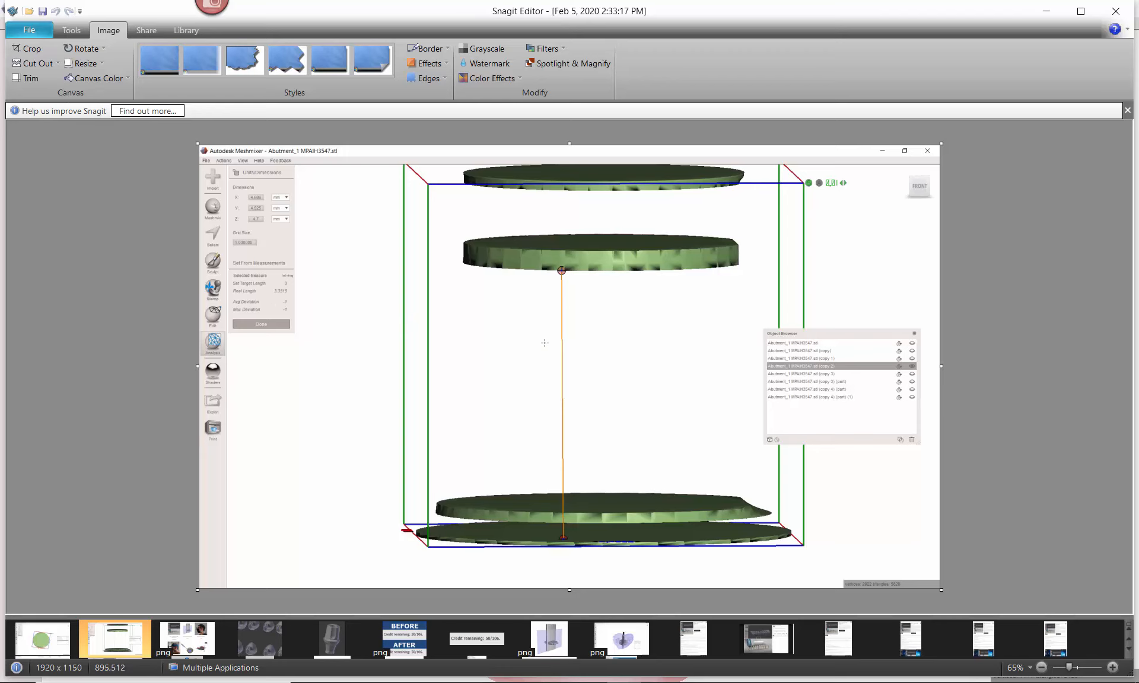
pyautogui.hotkey('alt', 'Tab')
pyautogui.hotkey('alt', 'shift', 'Tab')
pyautogui.hotkey('alt', 'shift', 'Tab')
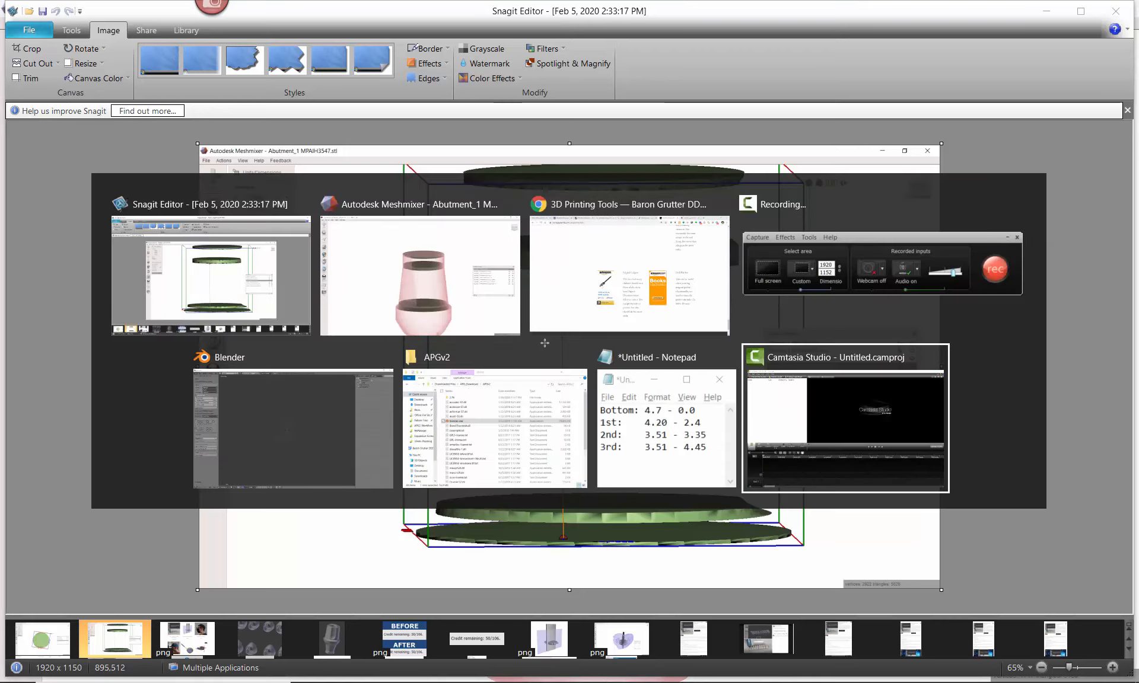
pyautogui.hotkey('alt', 'Tab')
pyautogui.hotkey('alt', 'Tab')
pyautogui.hotkey('alt', 'Tab')
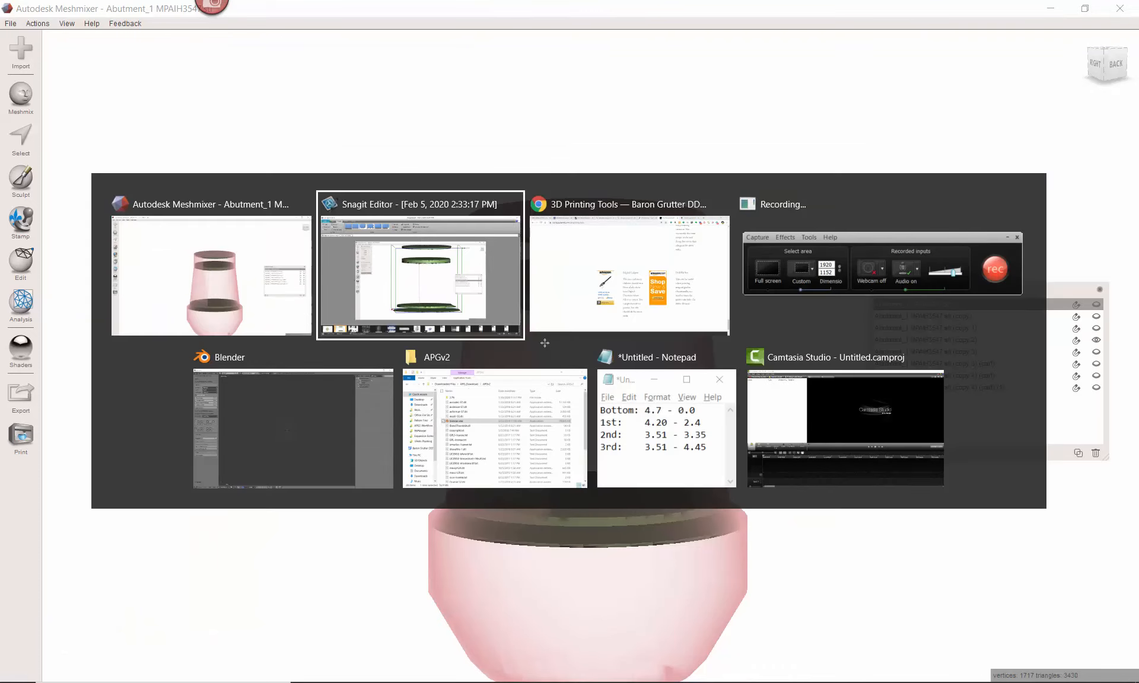
pyautogui.hotkey('alt', 'Tab')
pyautogui.hotkey('alt', 'Tab')
pyautogui.hotkey('alt', 'Tab')
pyautogui.hotkey('alt', 'Tab')
pyautogui.hotkey('alt', 'Tab')
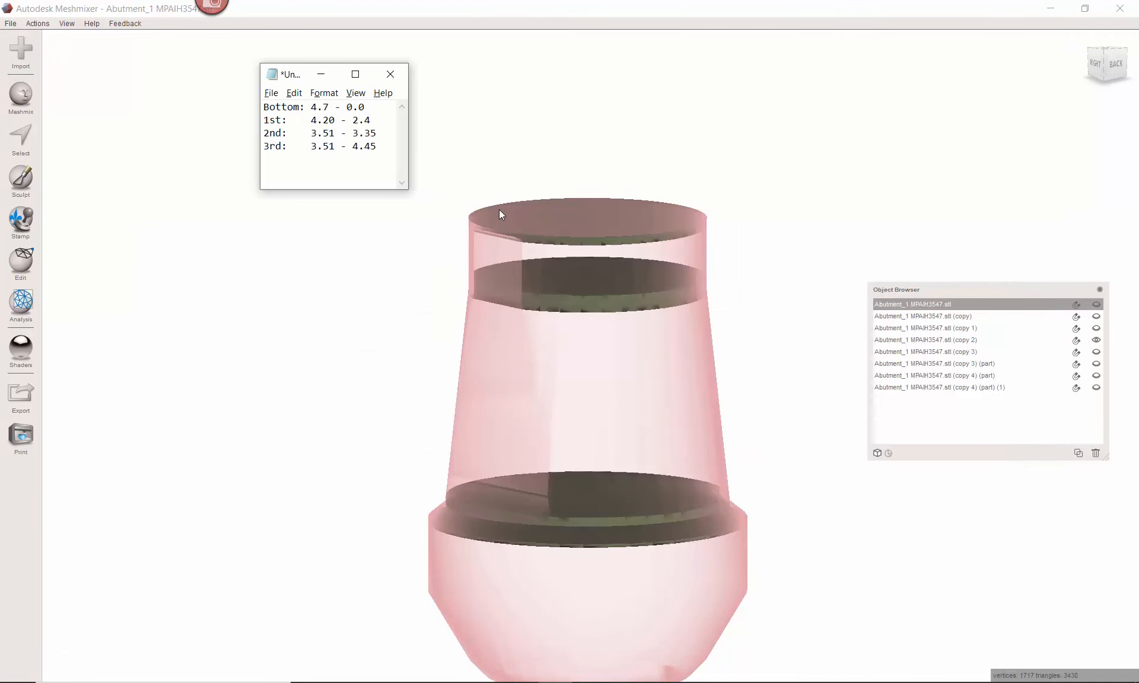
# Step: Examine the abutment's slices and shoulder from the back and right views against the noted widths and heights
pyautogui.moveTo(570, 411); pyautogui.dragTo(560, 398, button='right')
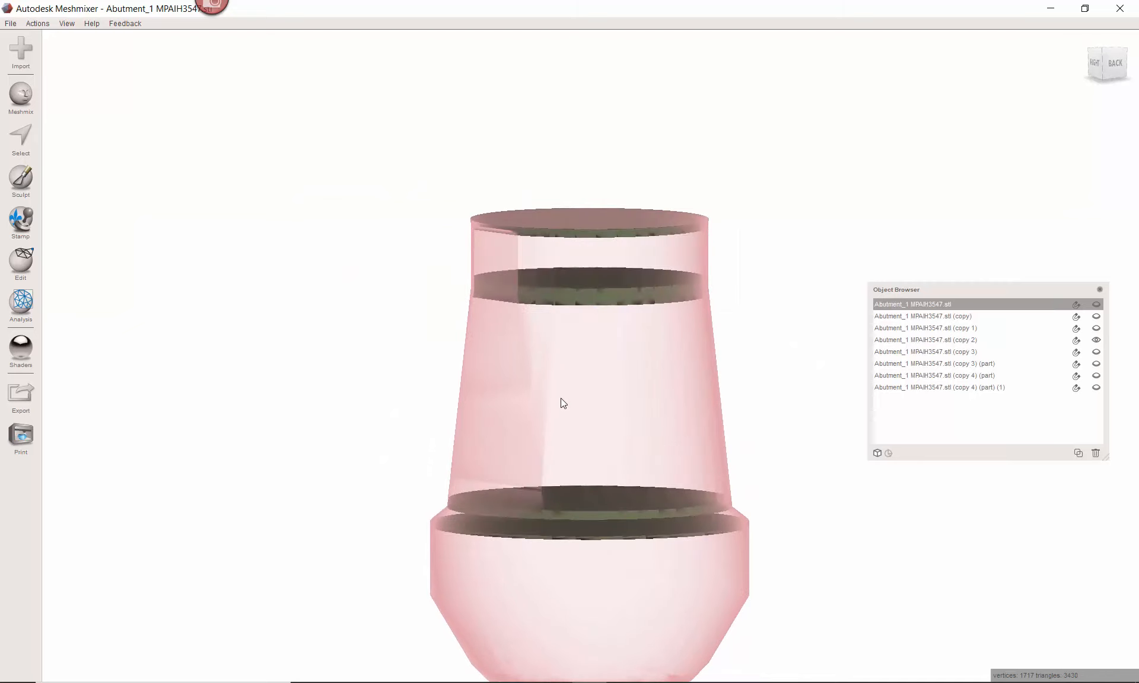
pyautogui.hotkey('alt', 'Tab')
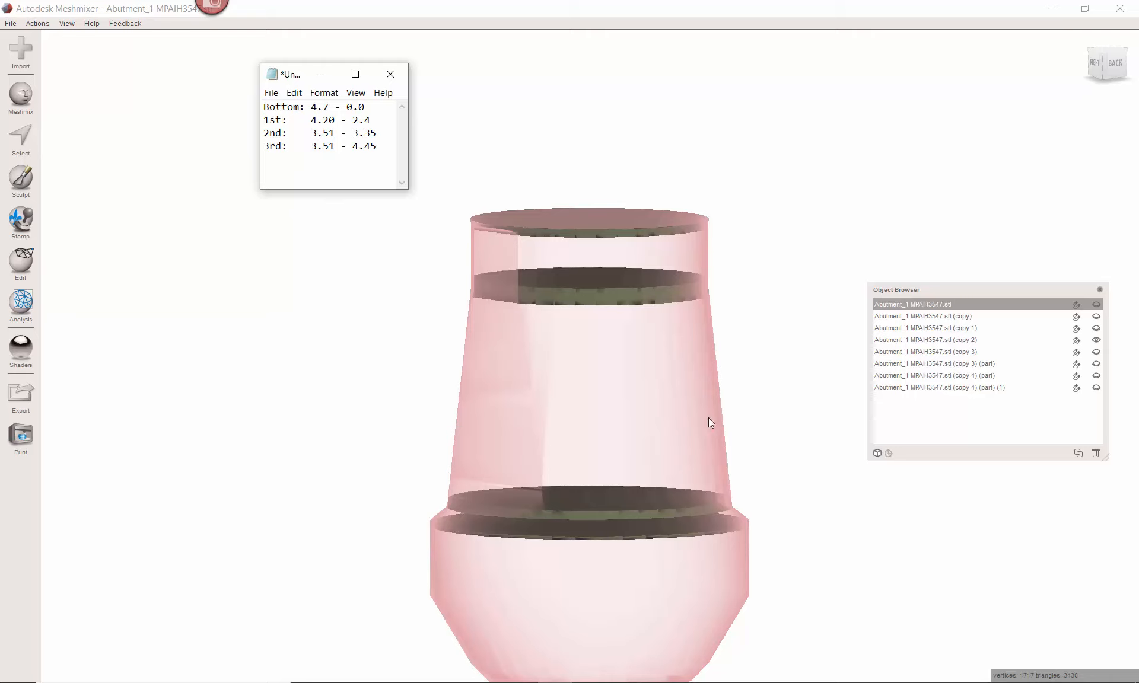
pyautogui.click(447, 506)
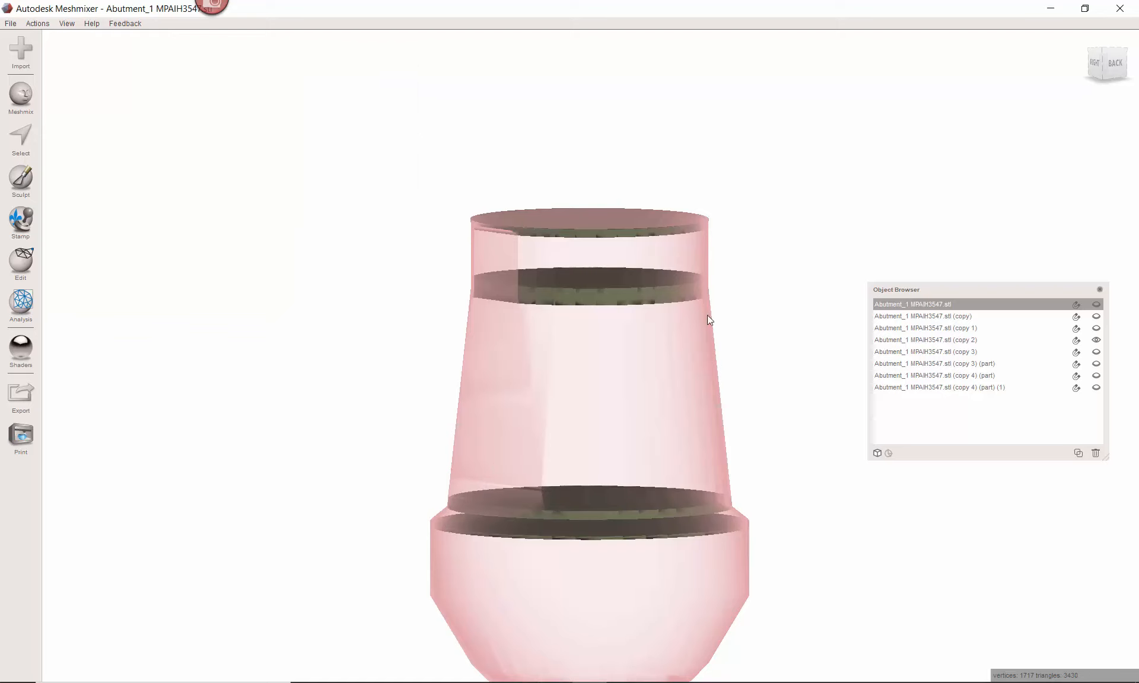
pyautogui.click(1114, 65)
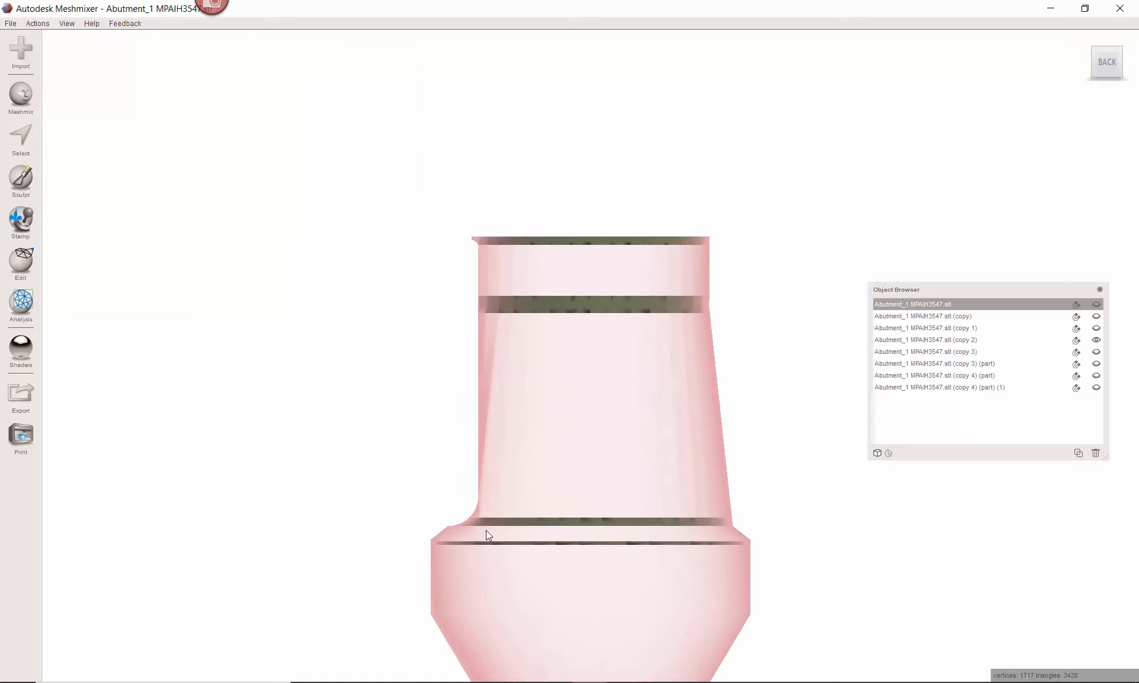
pyautogui.hotkey('alt', 'Tab')
pyautogui.hotkey('alt', 'Tab')
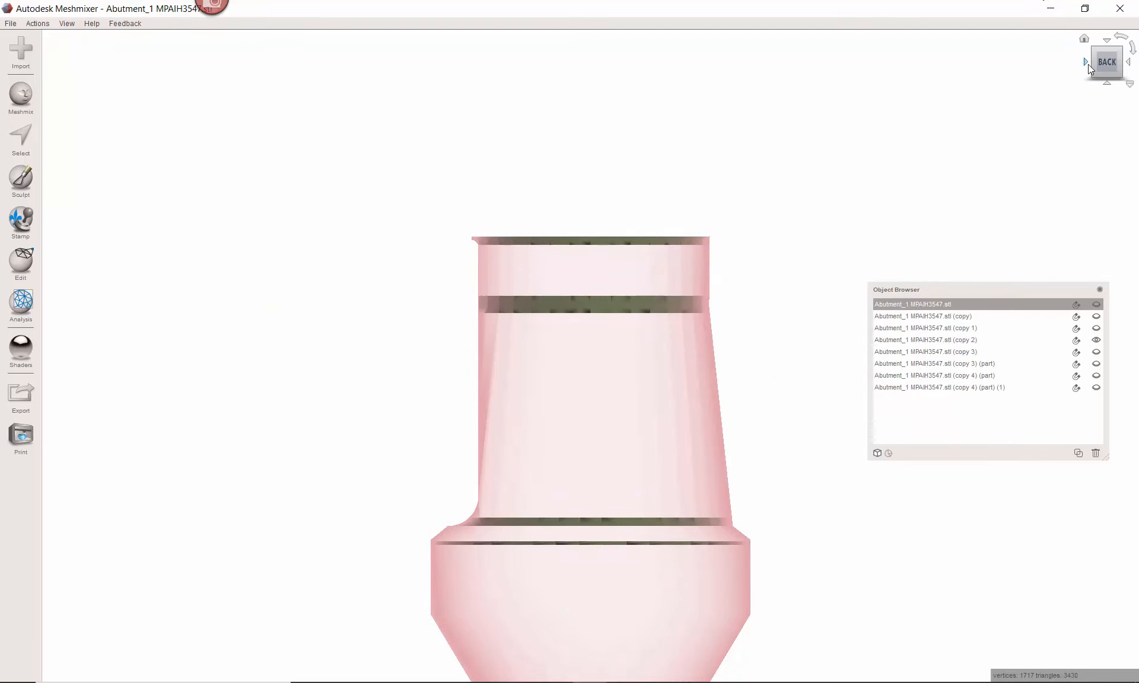
pyautogui.click(1086, 63)
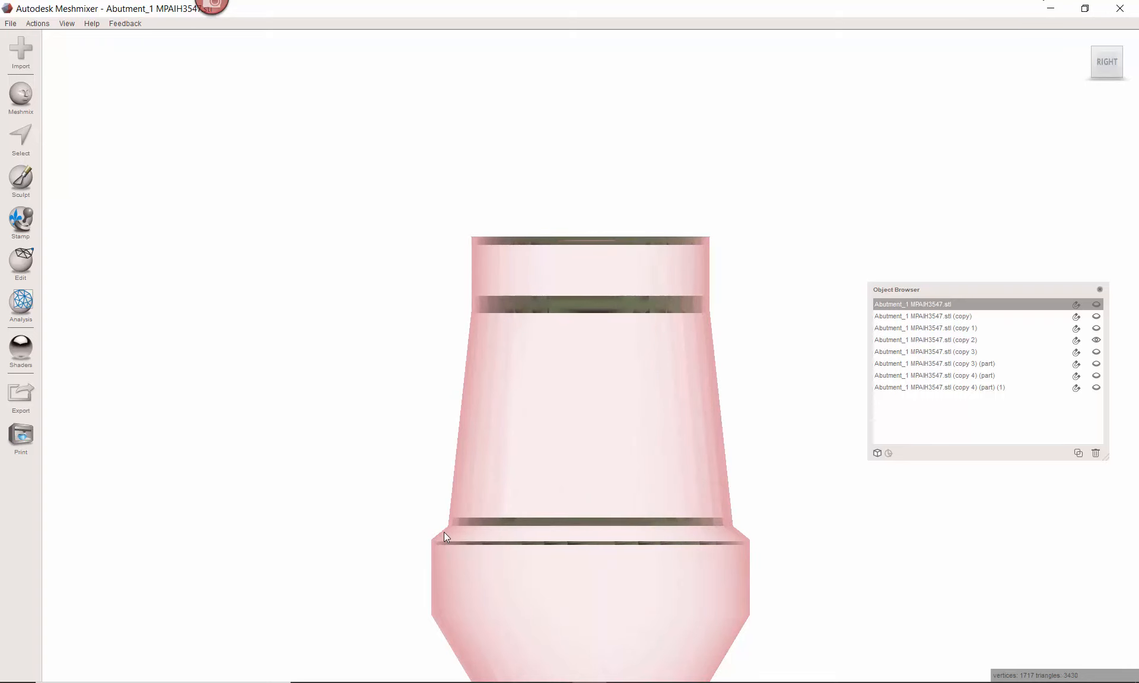
# Step: Correct the height on the 1st line of the Notepad measurement list to 0.24
pyautogui.hotkey('alt', 'Tab')
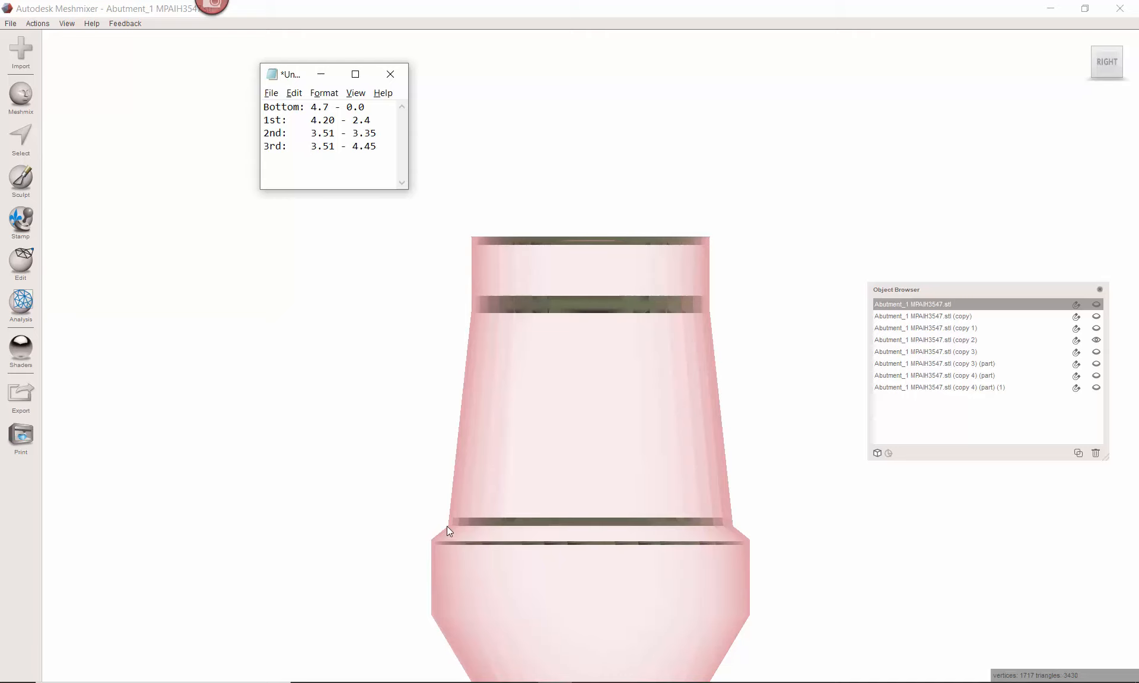
pyautogui.doubleClick(364, 120)
pyautogui.write('0.4')
pyautogui.click(364, 120)
pyautogui.write('2')
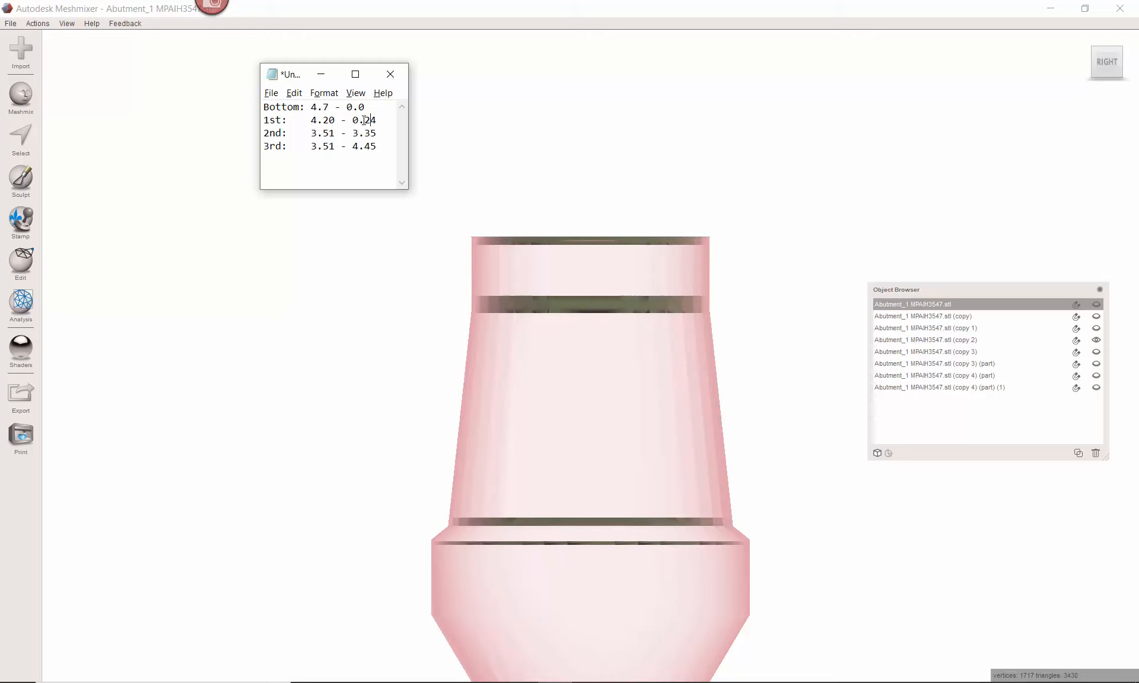
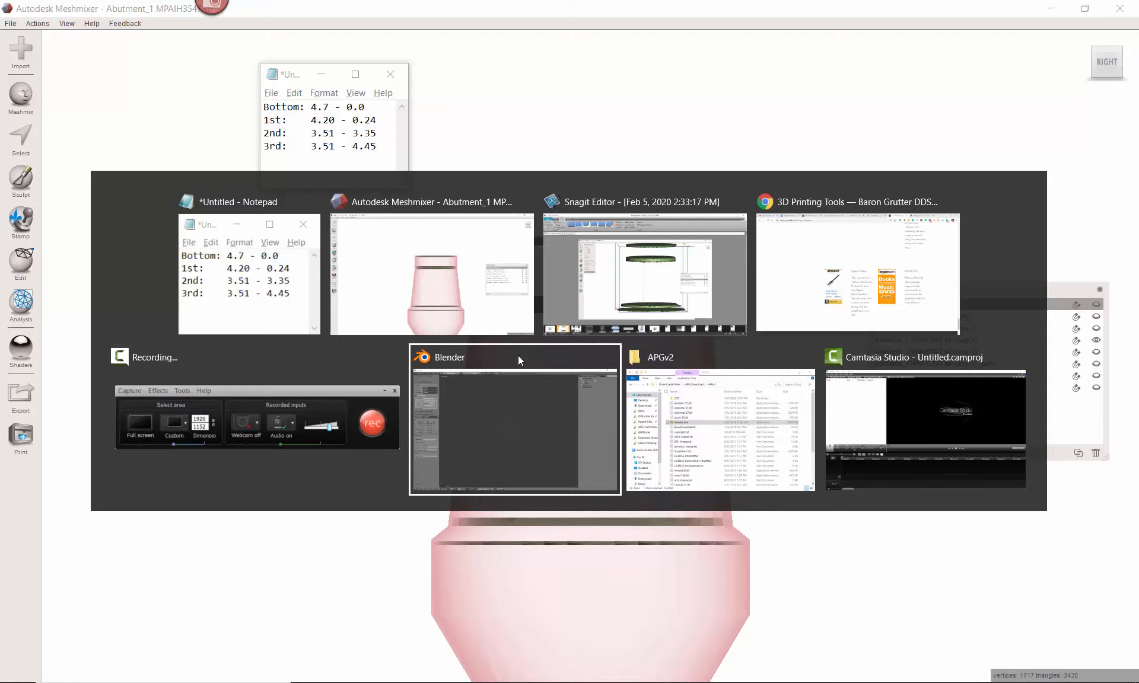
# Step: Switch to Blender, set the workflow to ADVANCED and start Create Abutment From Measurements from the advanced abutment tools
pyautogui.click(518, 355)
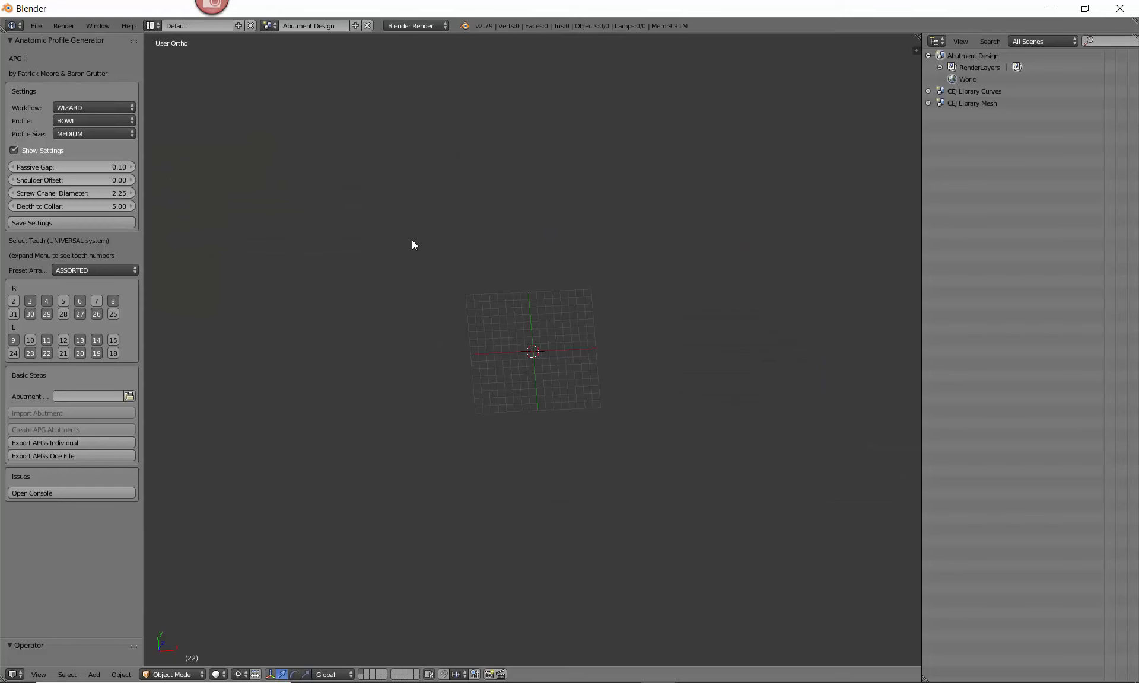
pyautogui.scroll(3, 437, 310)
pyautogui.click(69, 108)
pyautogui.click(73, 81)
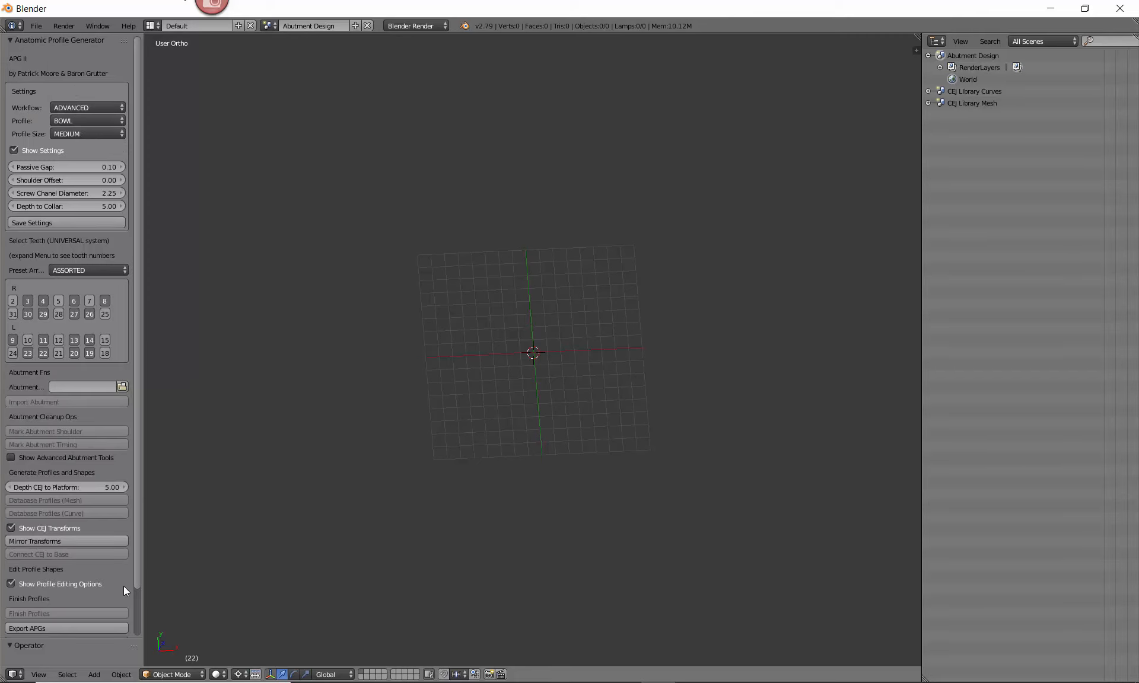
pyautogui.click(11, 458)
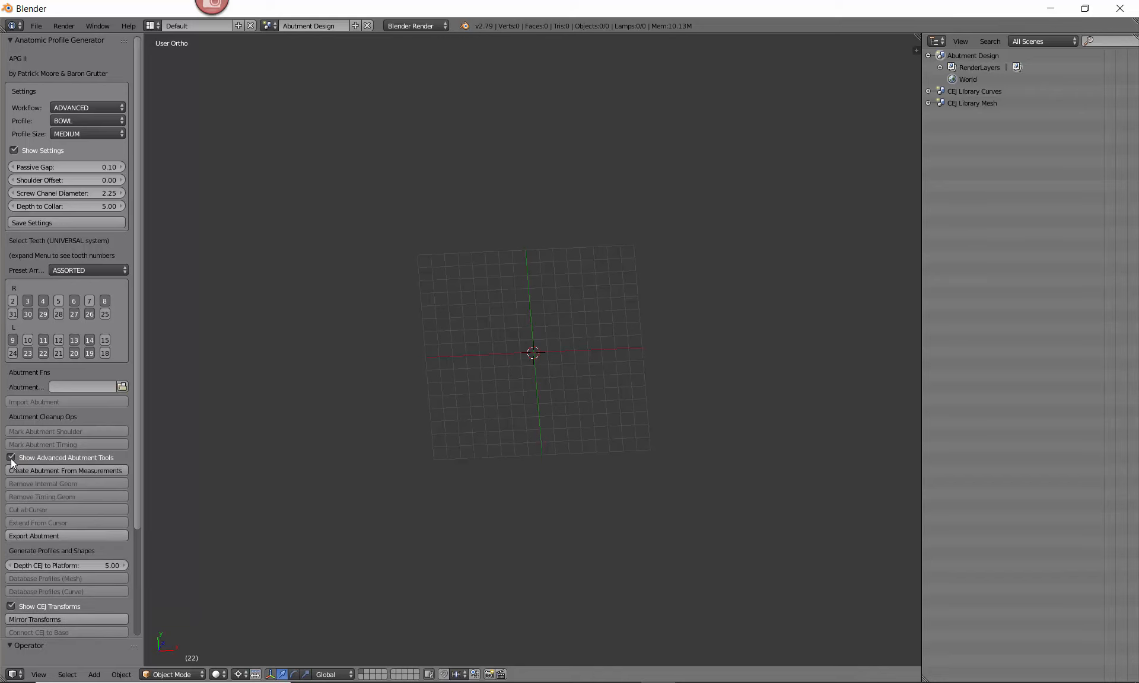
pyautogui.click(63, 469)
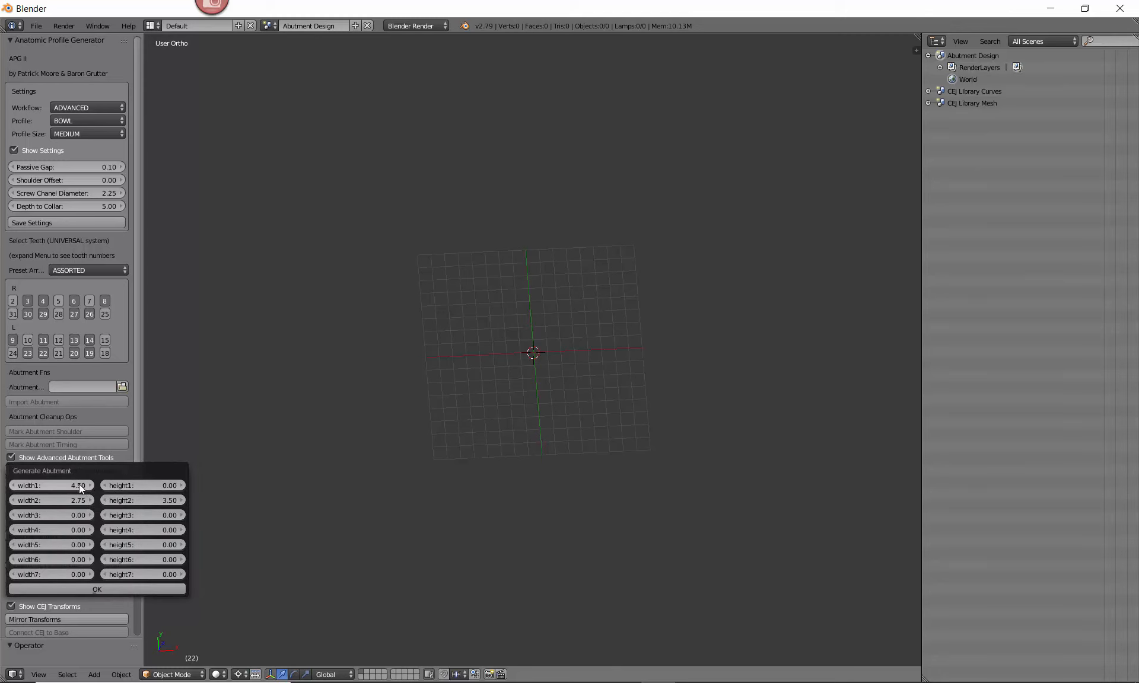
# Step: Reset the abutment's default width1 and width2 to 1 and height2 to 0
pyautogui.click(74, 485)
pyautogui.press('BackSpace')
pyautogui.write('4.5')
pyautogui.moveTo(24, 484); pyautogui.dragTo(9, 484)
pyautogui.write('9')
pyautogui.press('Return')
pyautogui.click(60, 499)
pyautogui.write('1')
pyautogui.press('Return')
pyautogui.click(137, 502)
pyautogui.write('0')
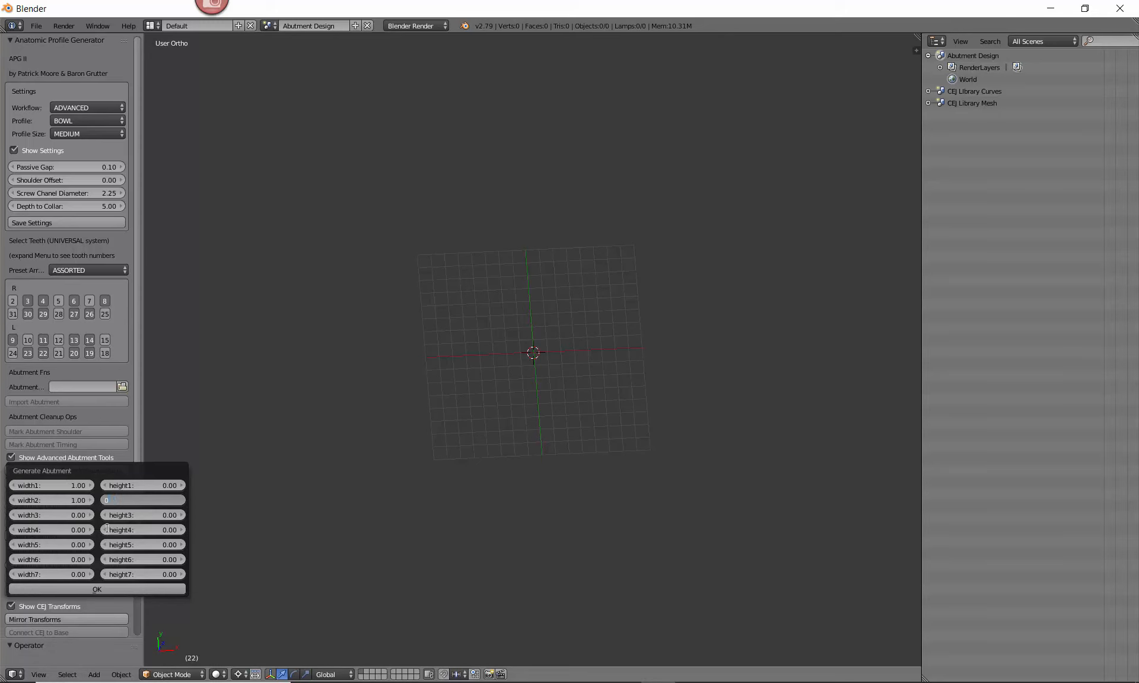
pyautogui.press('Return')
# Step: Undo the stray entry in the Notepad measurement list and restore the 1st line's height to 0.24
pyautogui.click(73, 484)
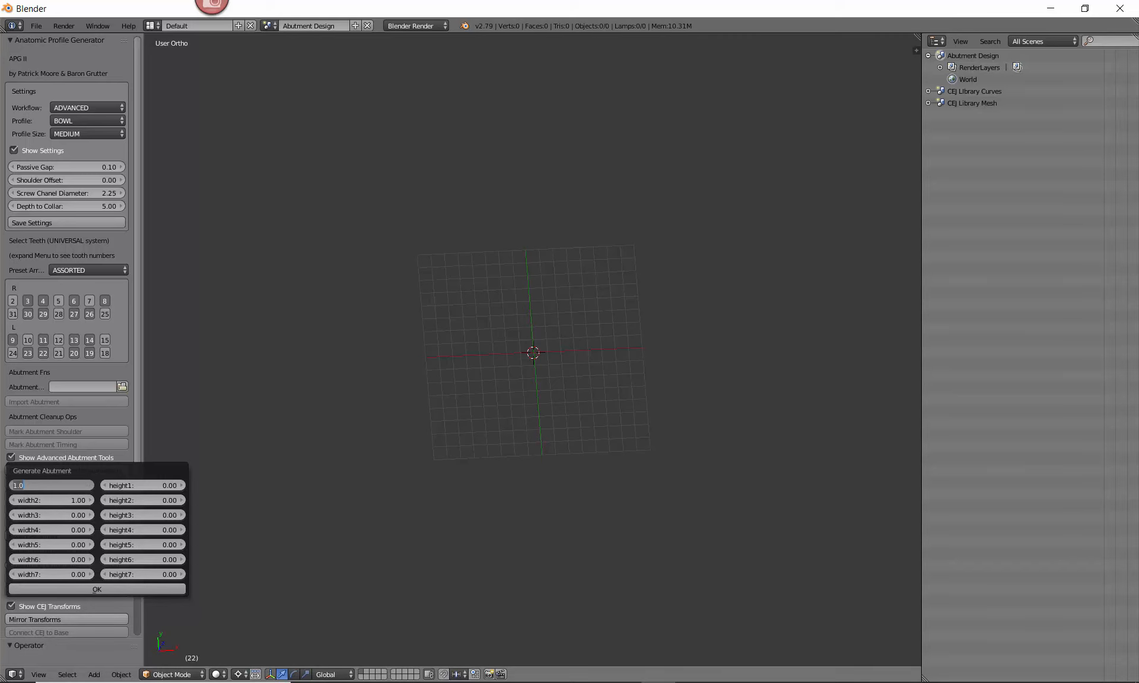
pyautogui.hotkey('alt', 'Tab')
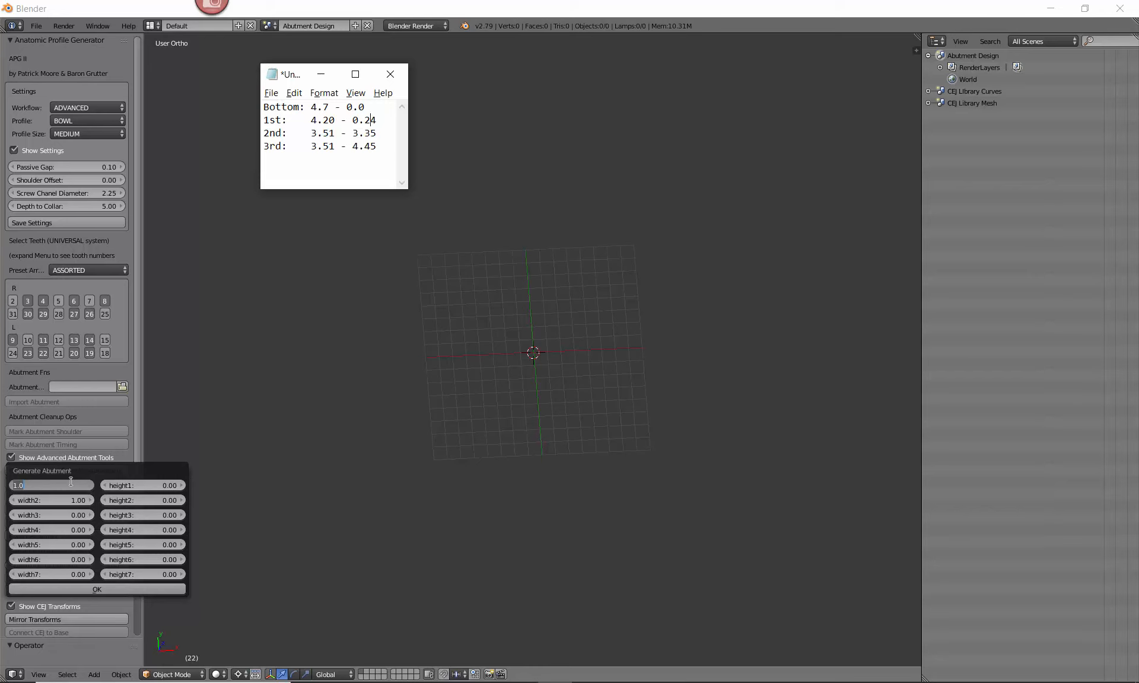
pyautogui.write('4.74')
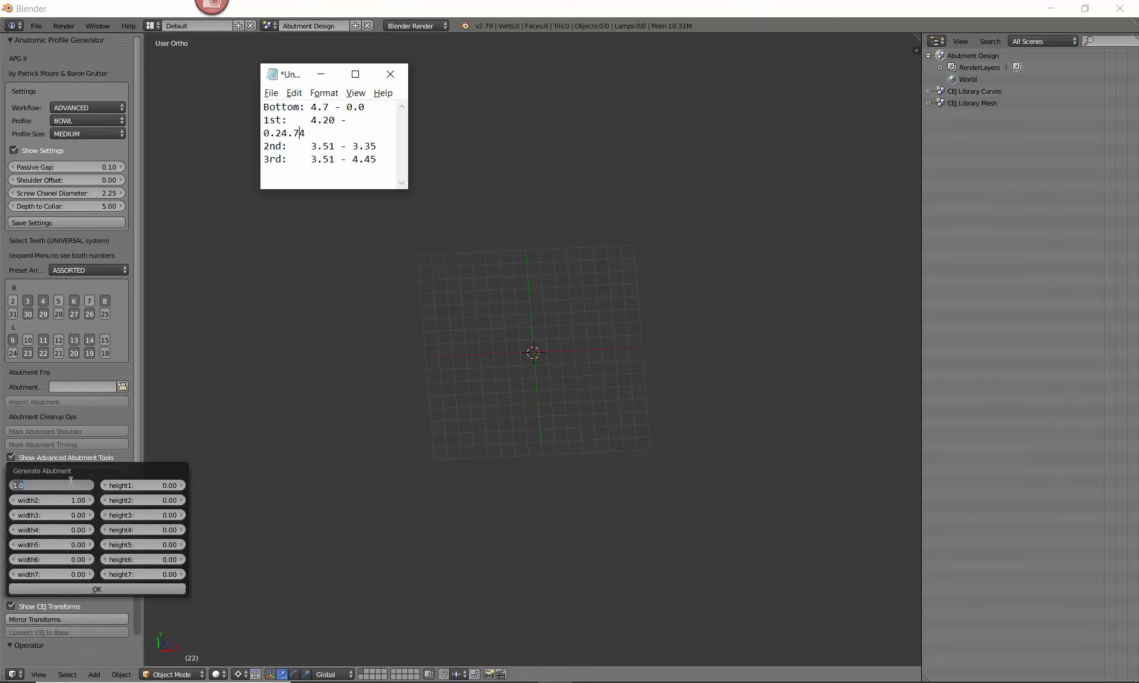
pyautogui.hotkey('ctrl', 'z')
pyautogui.hotkey('ctrl', 'z')
pyautogui.hotkey('ctrl', 'z')
pyautogui.hotkey('ctrl', 'z')
pyautogui.hotkey('ctrl', 'z')
pyautogui.press('Right')
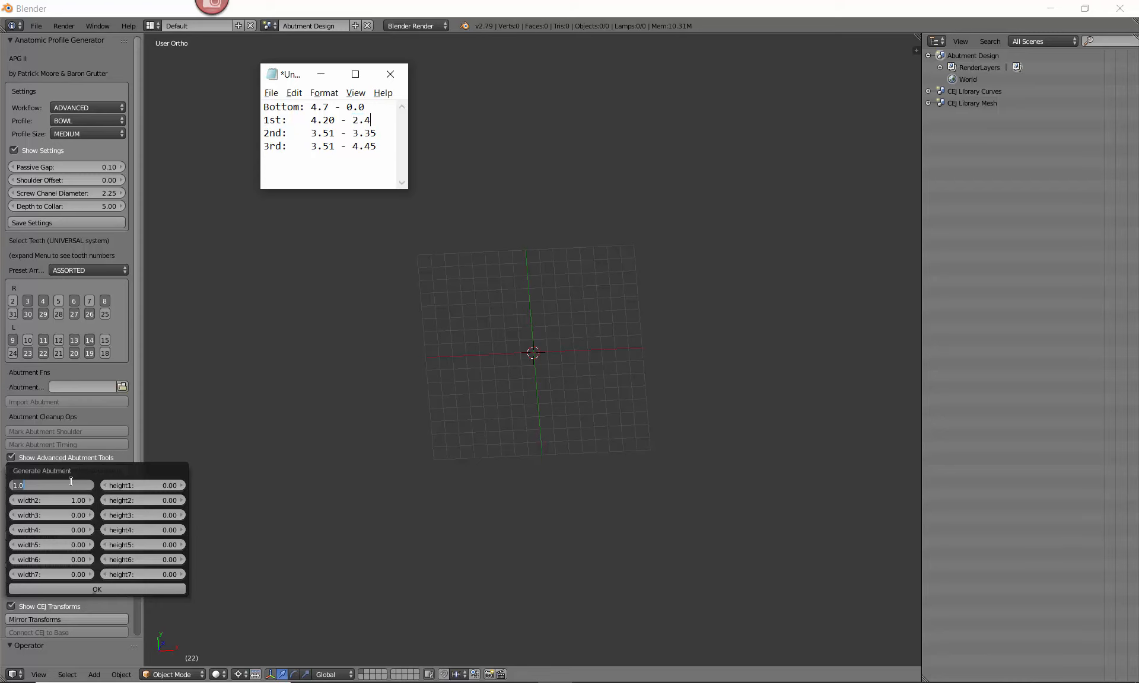
pyautogui.press('BackSpace')
pyautogui.press('BackSpace')
pyautogui.write('0.')
# Step: Set width1 of the generated abutment to 4.7
pyautogui.click(61, 481)
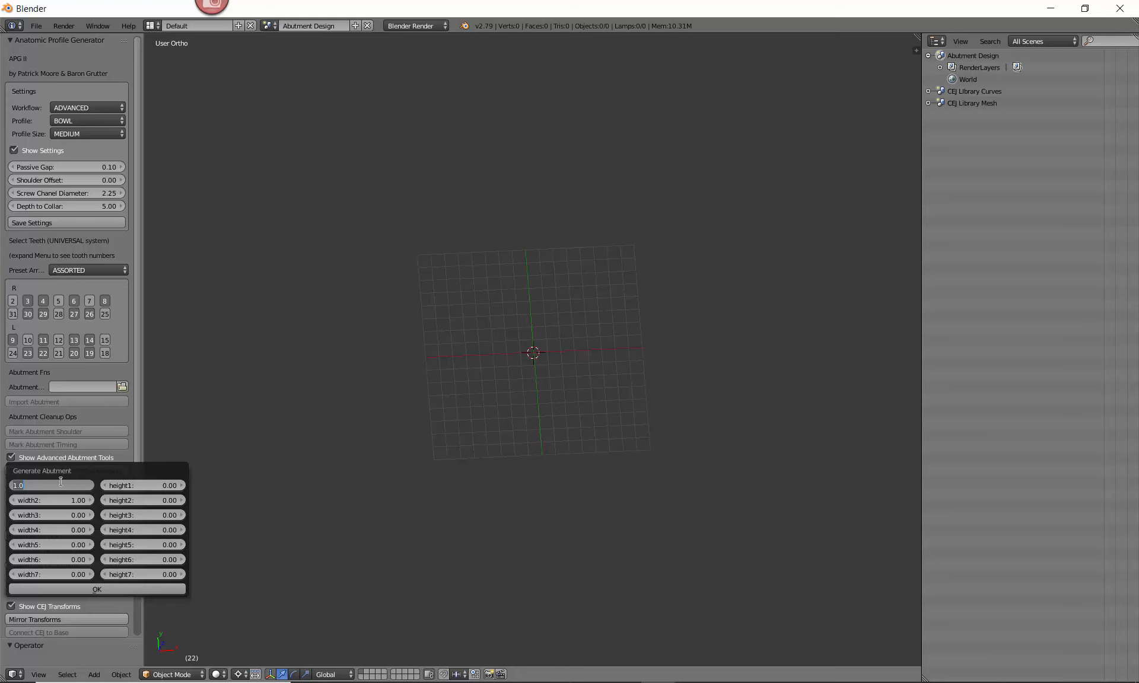
pyautogui.click(60, 481)
pyautogui.moveTo(59, 481); pyautogui.dragTo(1, 485)
pyautogui.write('4.7')
pyautogui.press('Tab')
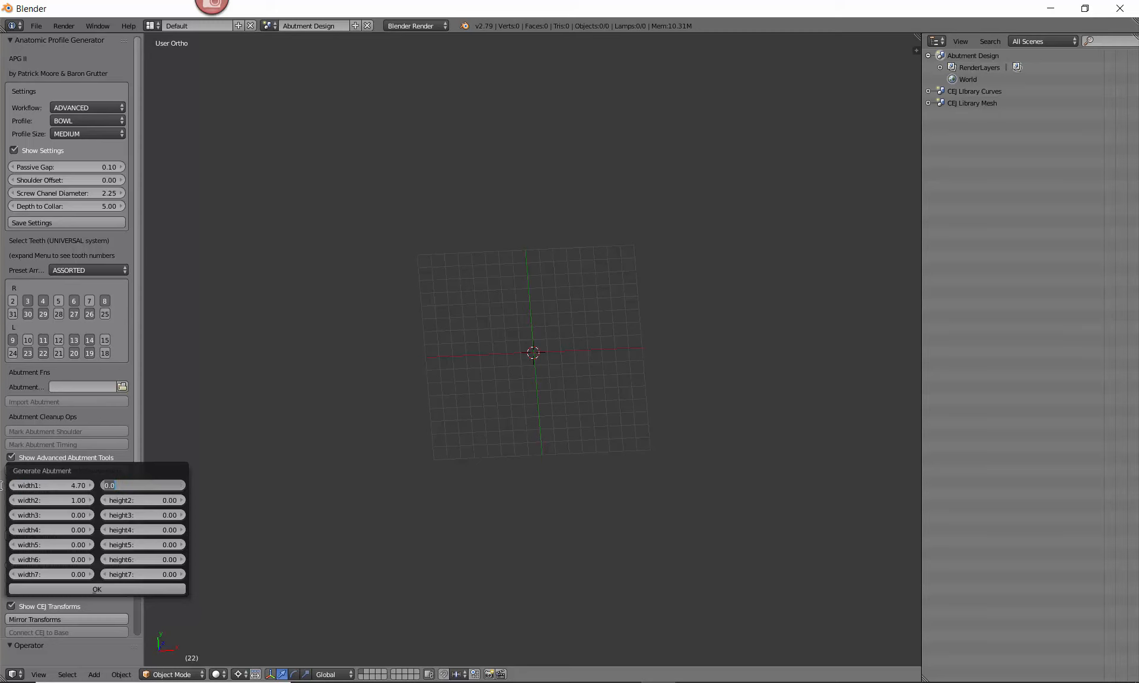
pyautogui.press('Tab')
# Step: Set width2 to 4.20 and height2 to 0.24 from the 1st line of the measurement notes
pyautogui.hotkey('alt', 'Tab')
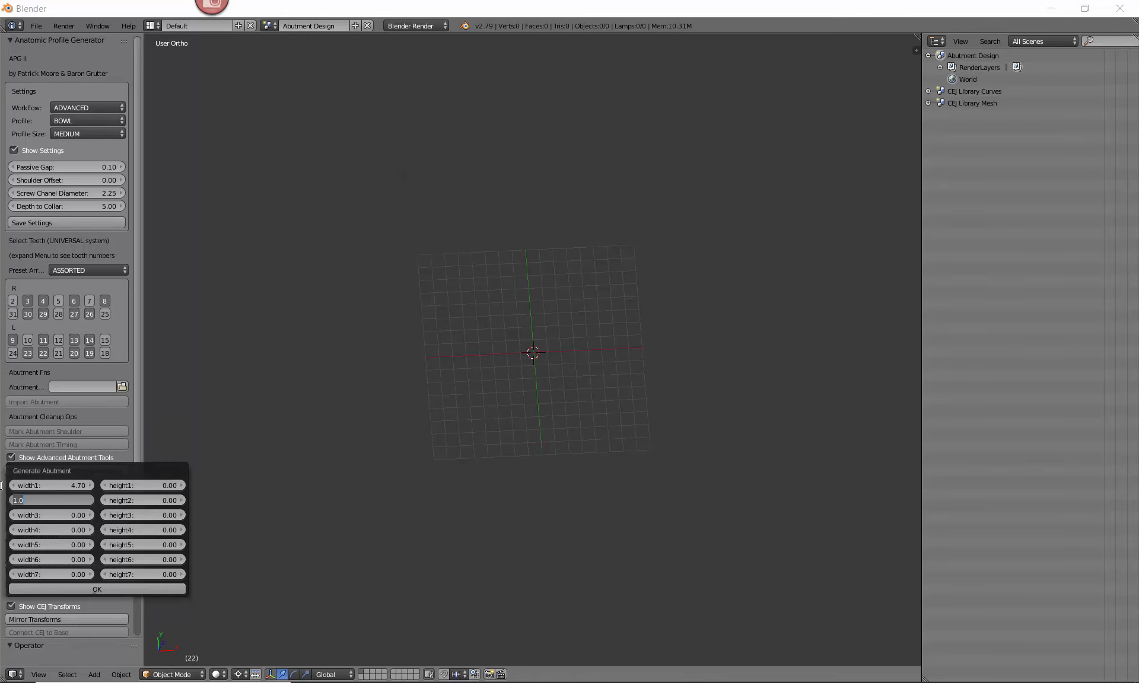
pyautogui.hotkey('alt', 'Tab')
pyautogui.write('4')
pyautogui.press('Tab')
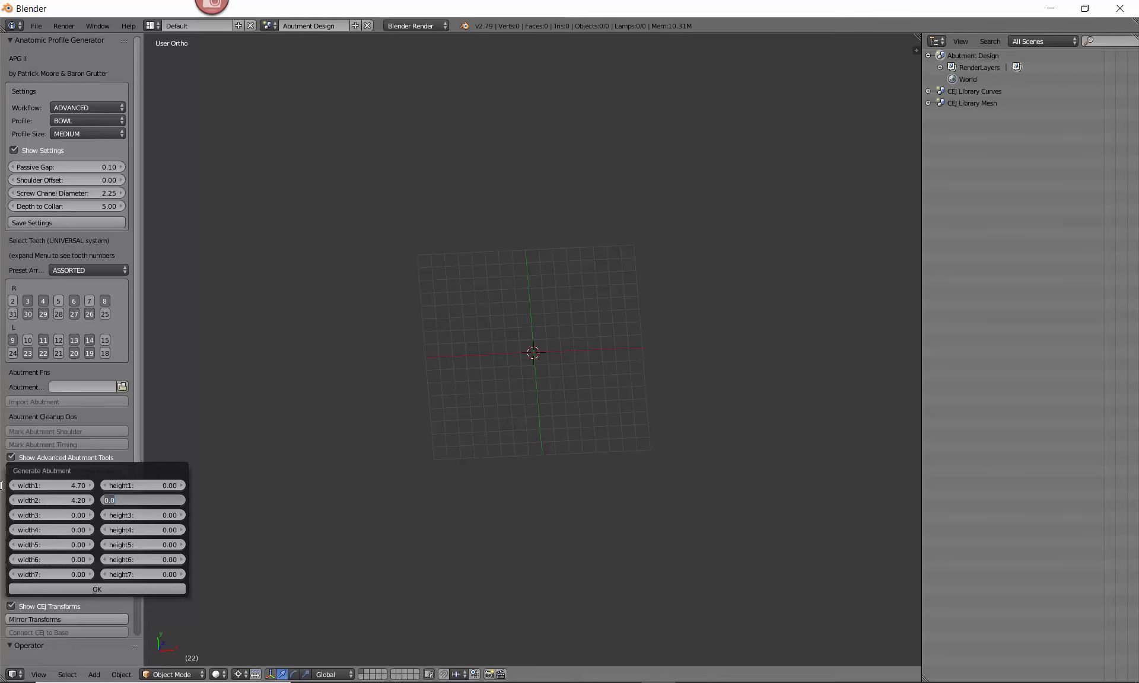
pyautogui.hotkey('alt', 'Tab')
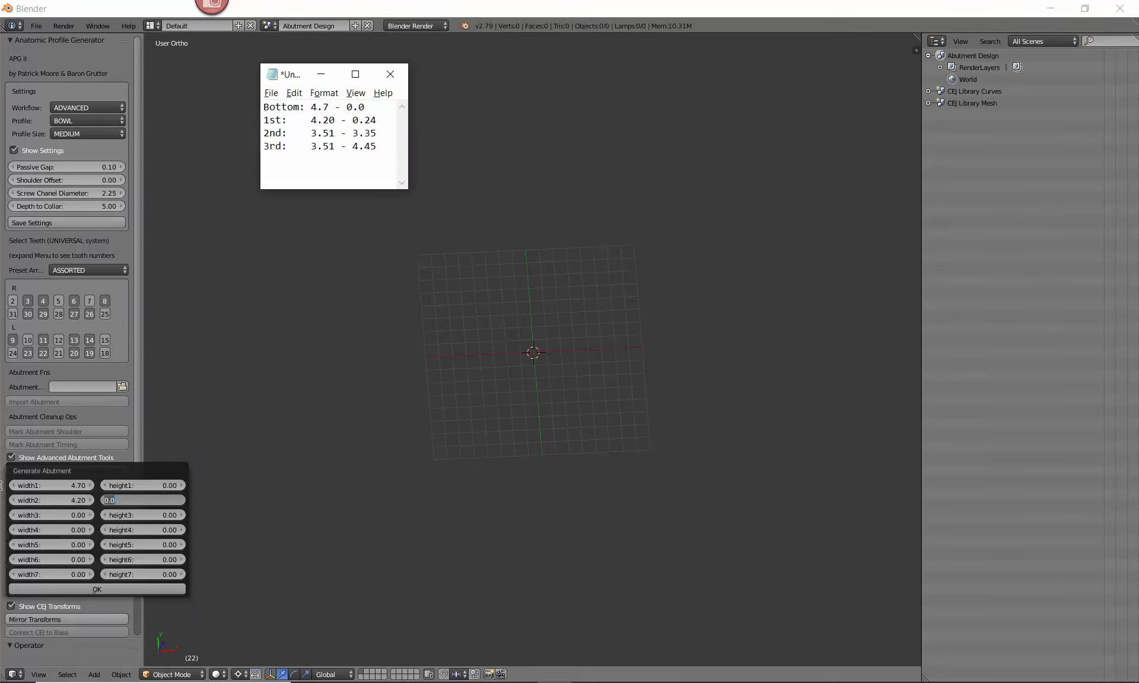
pyautogui.hotkey('alt', 'Tab')
pyautogui.write('0')
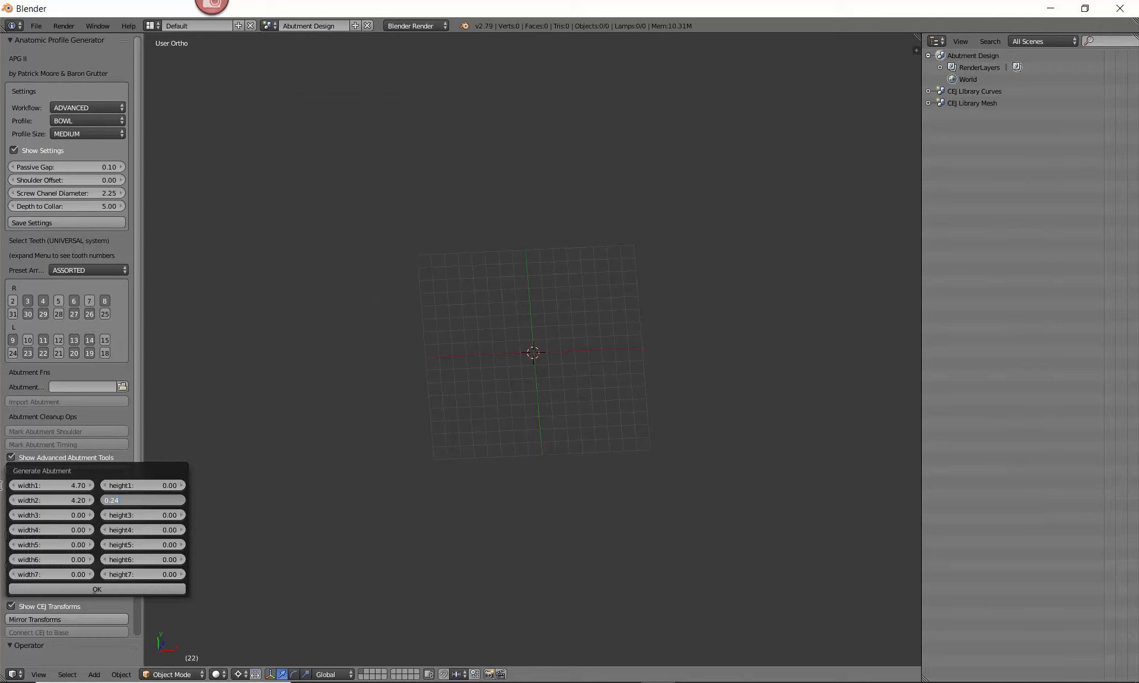
pyautogui.press('Tab')
# Step: Set width3 to 3.51 and height3 to 3.35 from the 2nd line of the measurement notes
pyautogui.hotkey('alt', 'Tab')
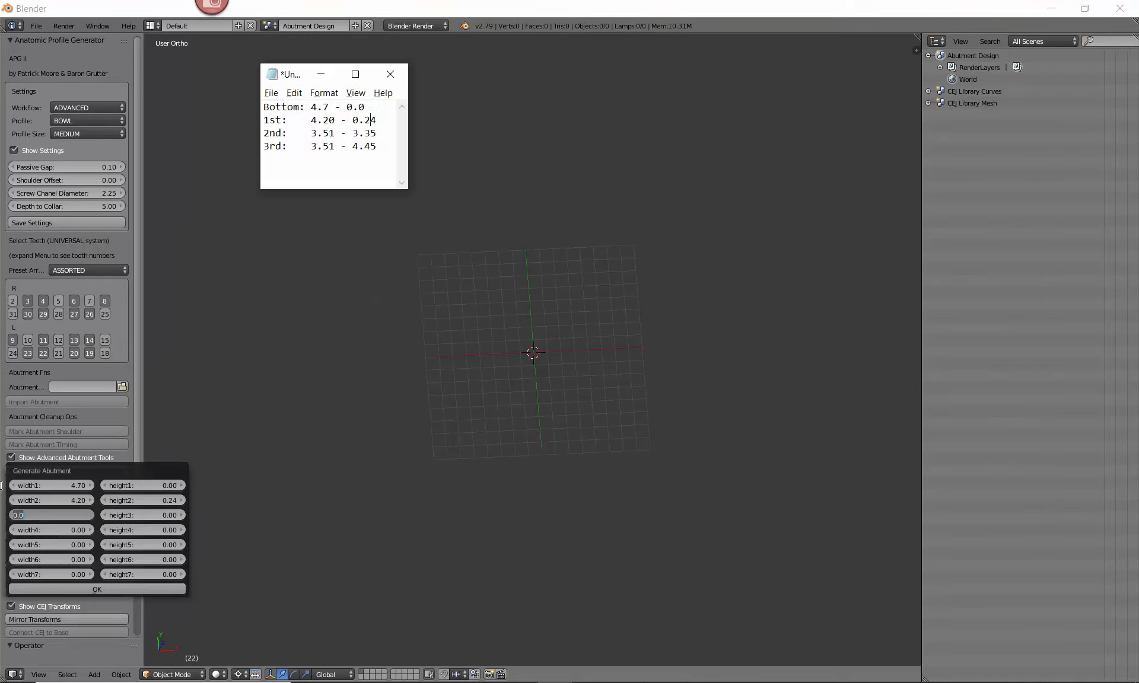
pyautogui.hotkey('alt', 'Tab')
pyautogui.write('3')
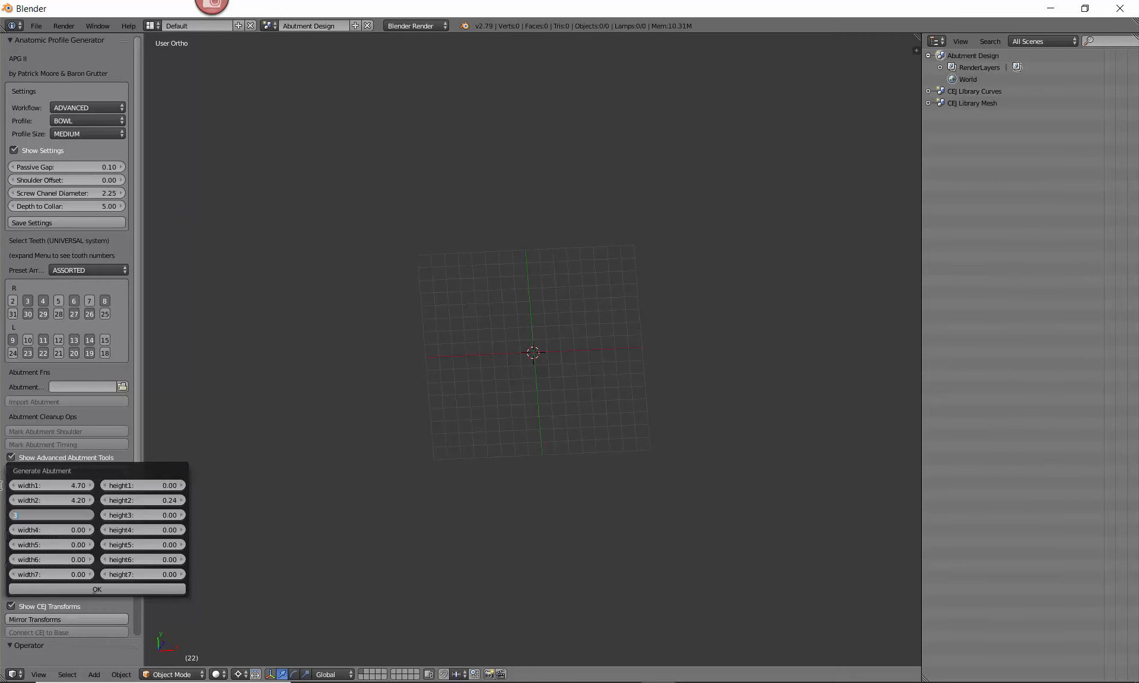
pyautogui.write('.51')
pyautogui.press('Tab')
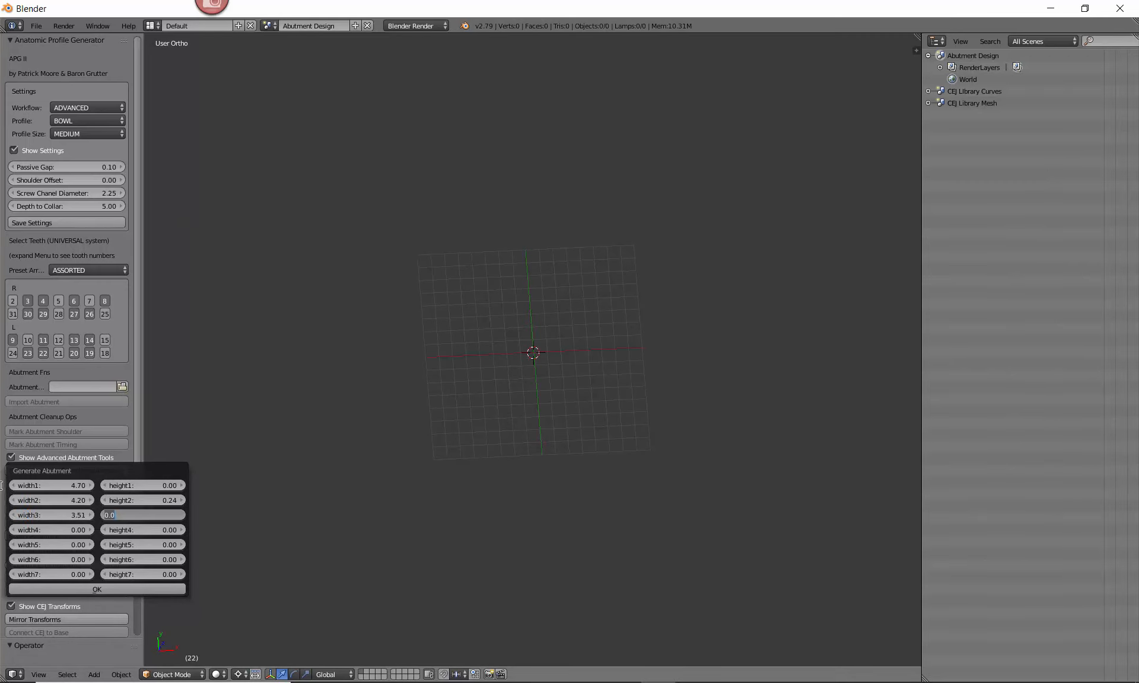
pyautogui.hotkey('alt', 'Tab')
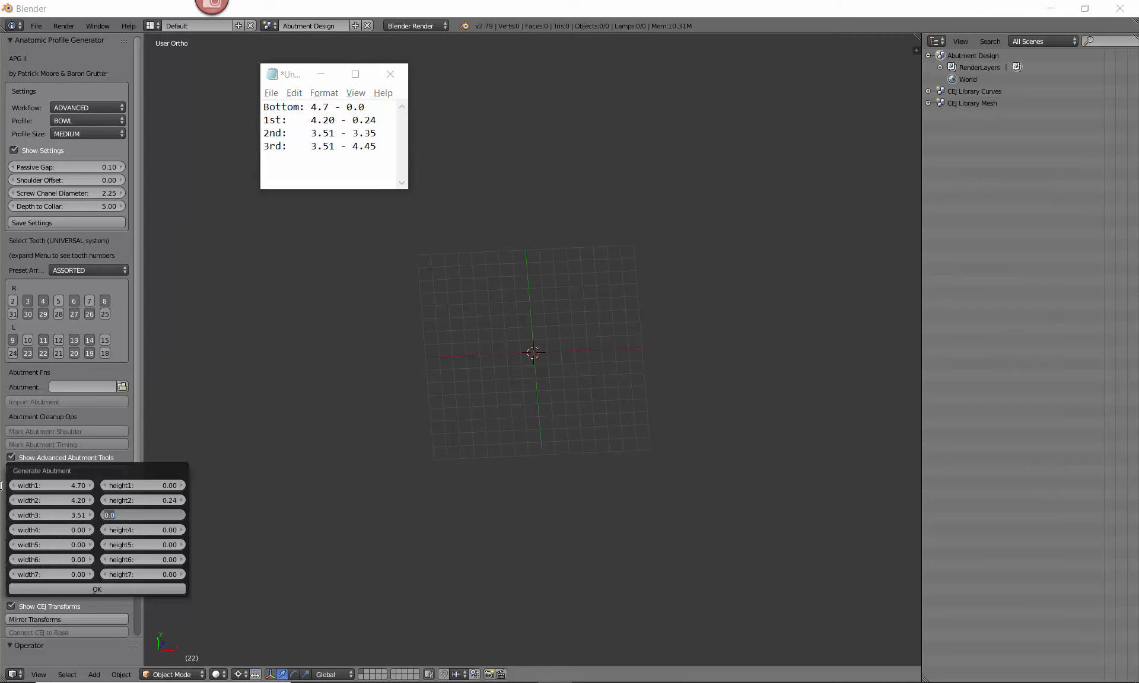
pyautogui.hotkey('alt', 'Tab')
pyautogui.write('3')
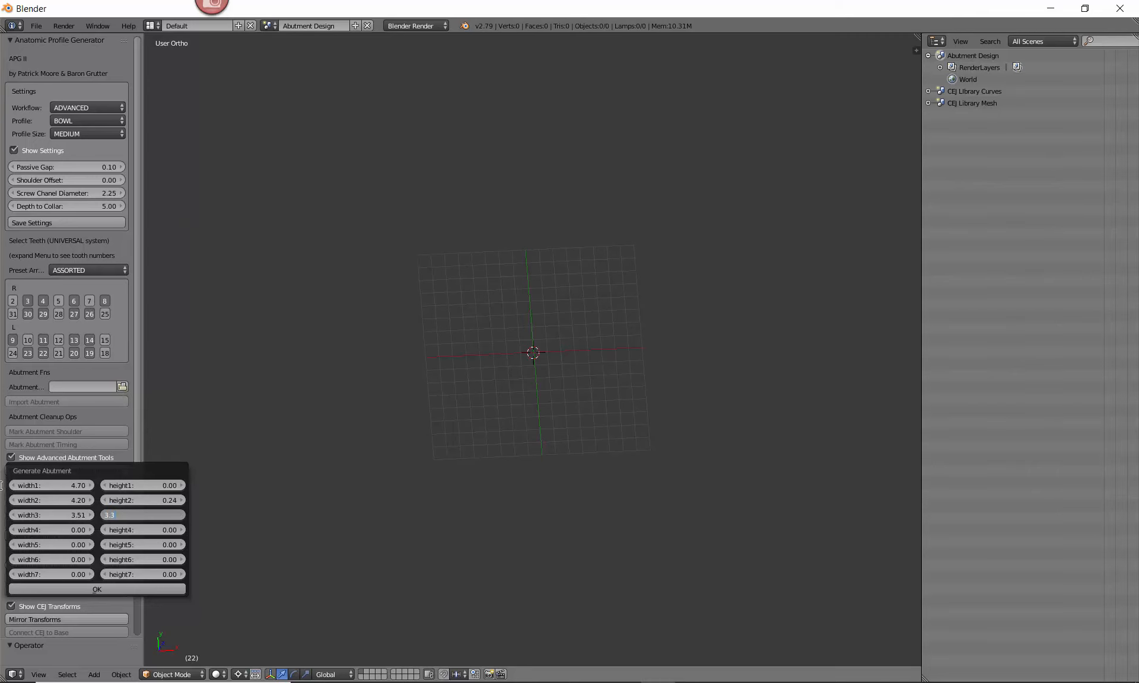
pyautogui.write('.35')
pyautogui.press('Tab')
# Step: Set width4 to 3.51 and height4 to 4.45 from the 3rd line of the notes, and generate the abutment
pyautogui.hotkey('alt', 'Tab')
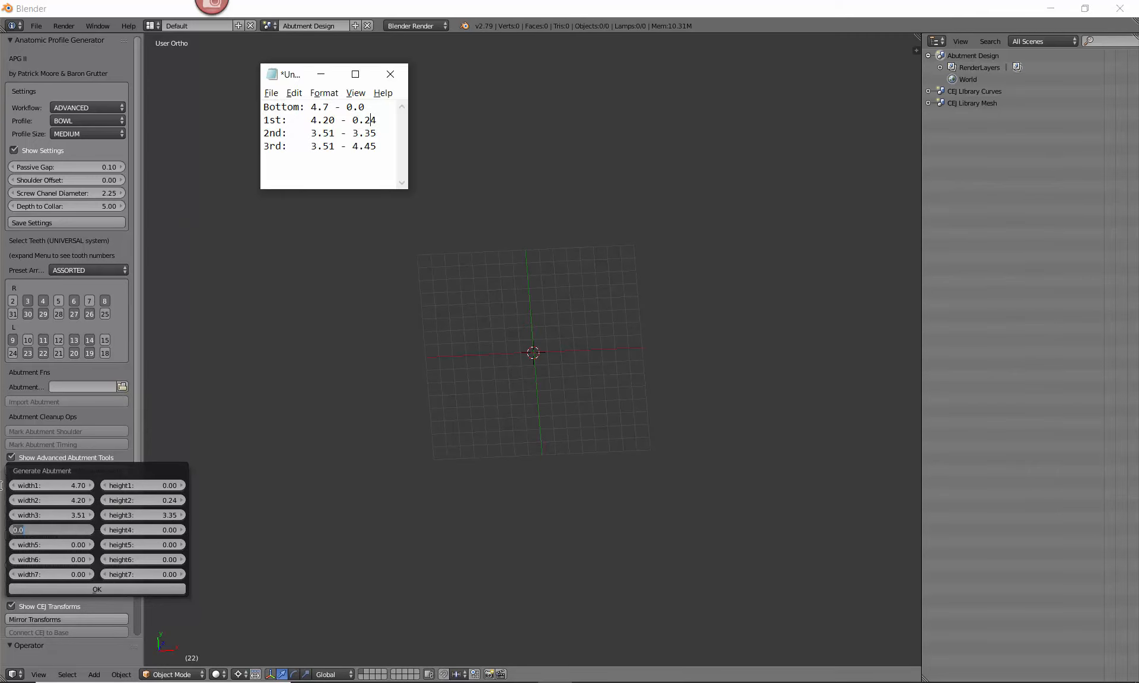
pyautogui.hotkey('alt', 'Tab')
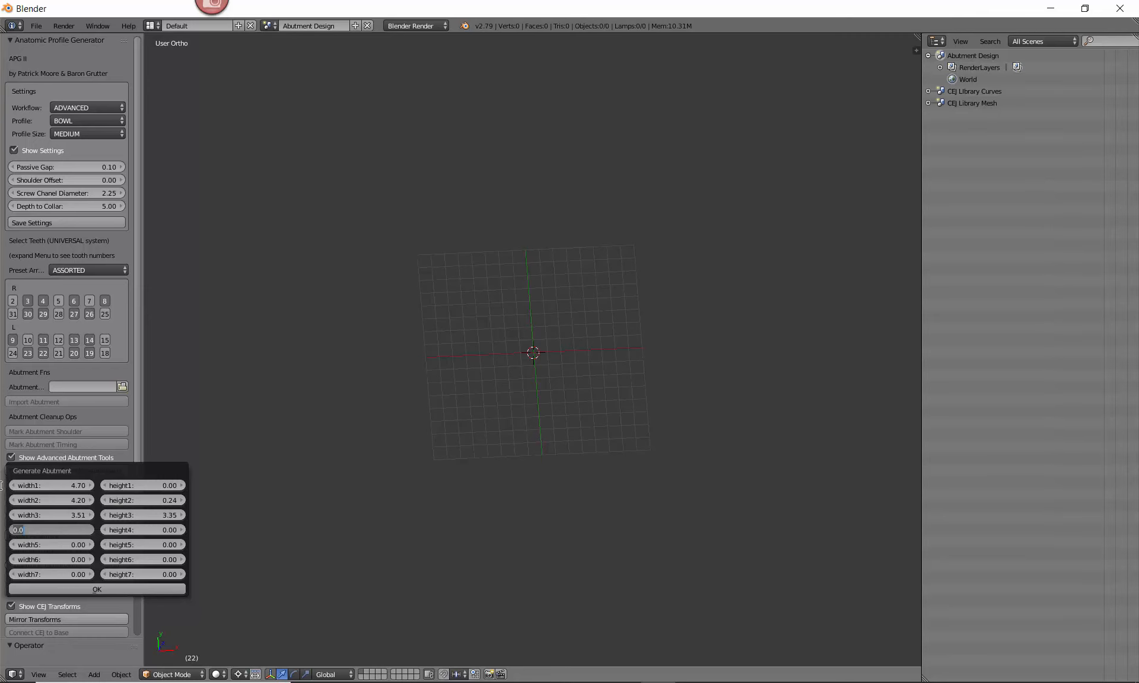
pyautogui.write('3')
pyautogui.press('Tab')
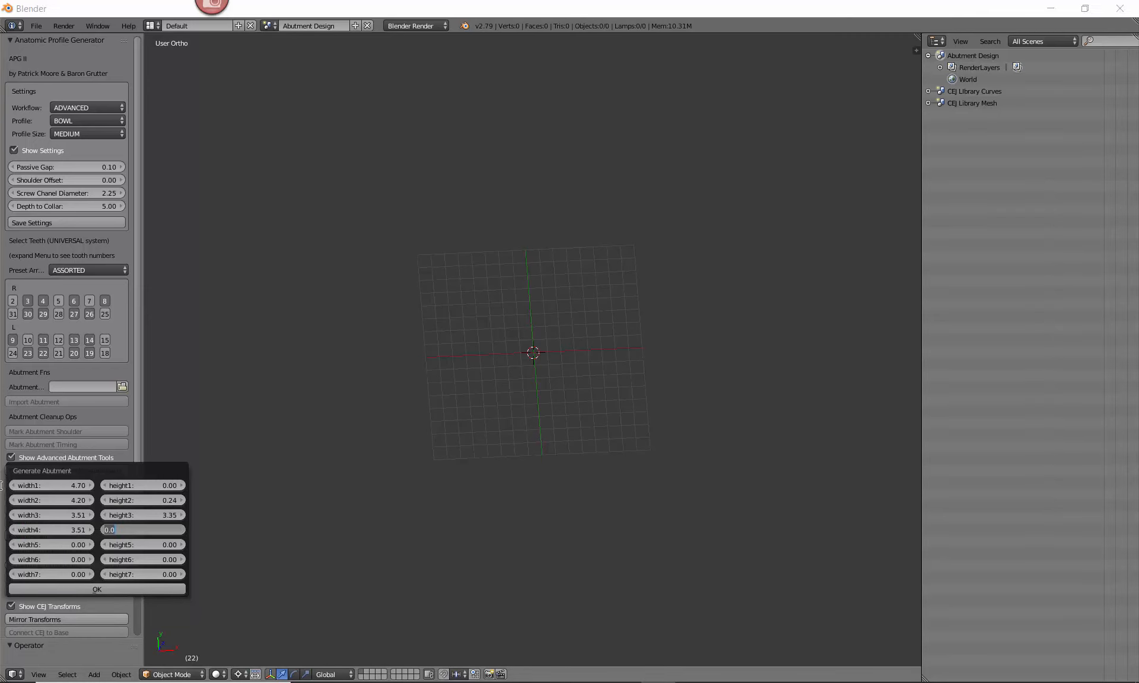
pyautogui.hotkey('alt', 'Tab')
pyautogui.hotkey('alt', 'Tab')
pyautogui.write('4.45')
pyautogui.click(80, 589)
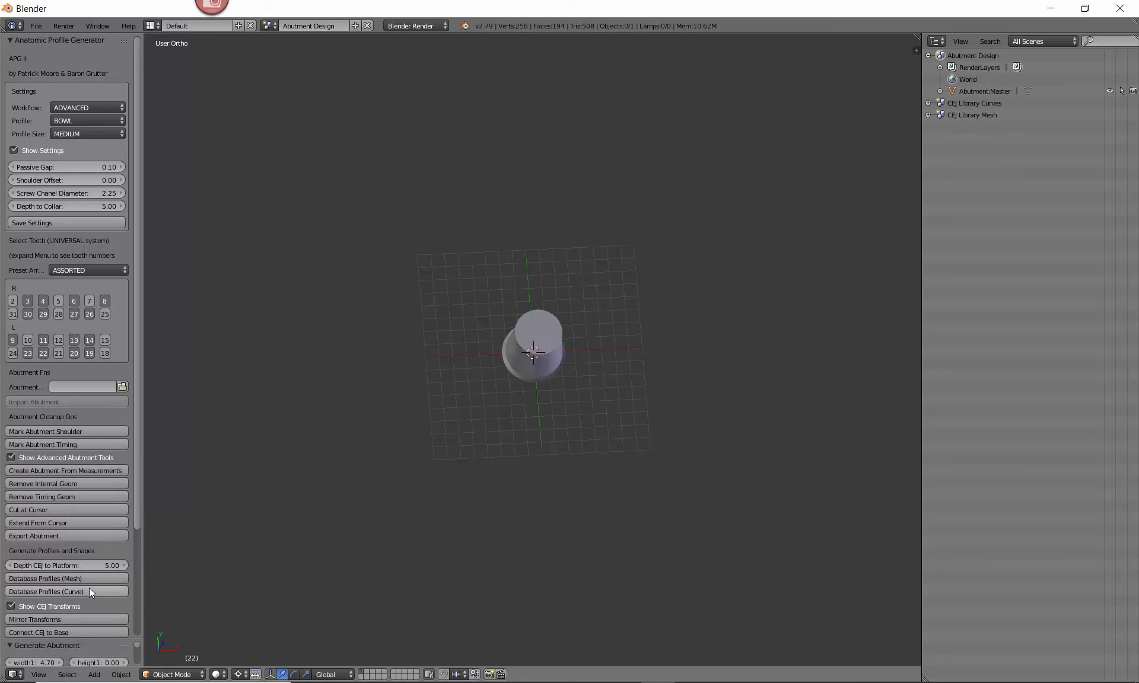
# Step: Examine the generated abutment's side profile and compare it with the original abutment in Meshmixer
pyautogui.moveTo(502, 442); pyautogui.dragTo(468, 215, button='middle')
pyautogui.moveTo(622, 408); pyautogui.dragTo(672, 375, button='middle')
pyautogui.scroll(7, 567, 344)
pyautogui.moveTo(518, 349)
pyautogui.mouseDown(button='middle')
pyautogui.moveTo(516, 358)
pyautogui.moveTo(508, 346)
pyautogui.mouseUp(button='middle')
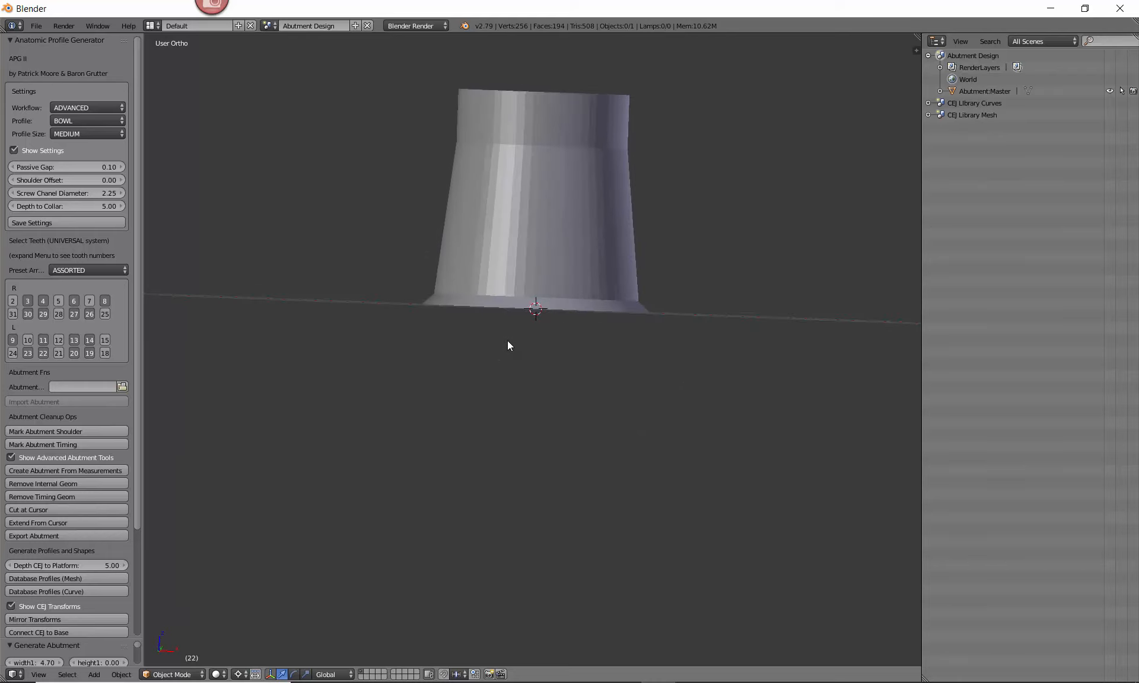
pyautogui.moveTo(398, 352)
pyautogui.mouseDown(button='middle')
pyautogui.moveTo(384, 344)
pyautogui.moveTo(437, 341)
pyautogui.moveTo(455, 363)
pyautogui.moveTo(410, 361)
pyautogui.moveTo(556, 352)
pyautogui.moveTo(561, 339)
pyautogui.moveTo(775, 333)
pyautogui.moveTo(647, 323)
pyautogui.mouseUp(button='middle')
pyautogui.keyDown('shift'); pyautogui.moveTo(426, 312); pyautogui.dragTo(404, 392, button='middle'); pyautogui.keyUp('shift')
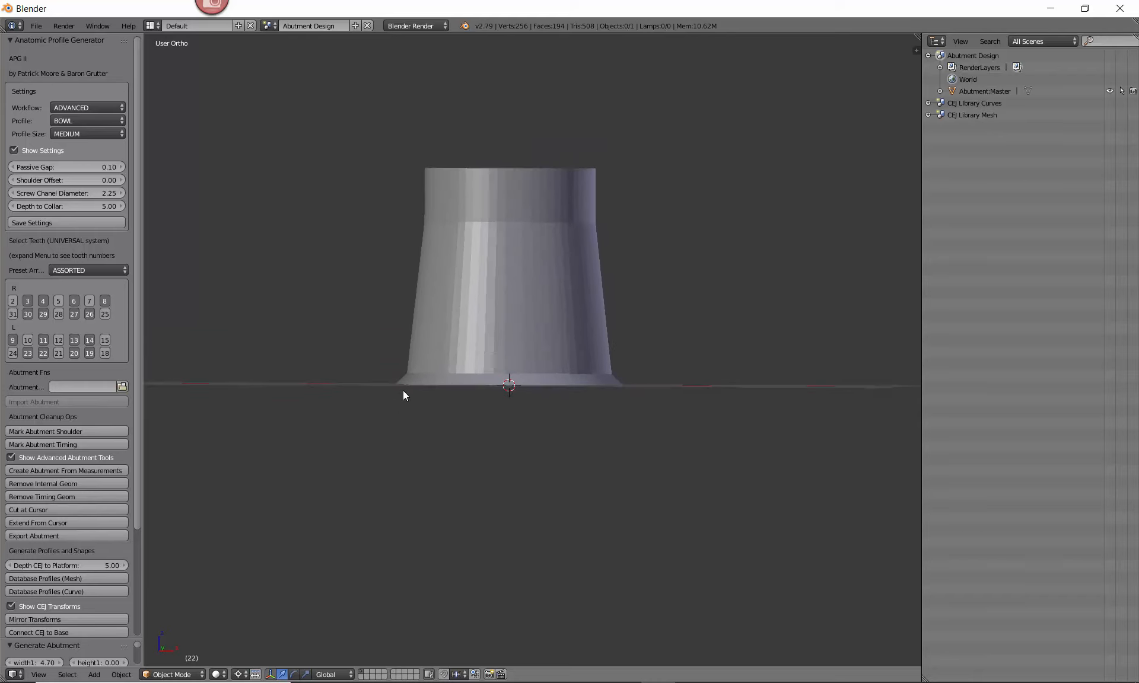
pyautogui.hotkey('alt', 'Tab')
pyautogui.hotkey('alt', 'Tab')
pyautogui.hotkey('alt', 'Tab')
pyautogui.press('Tab')
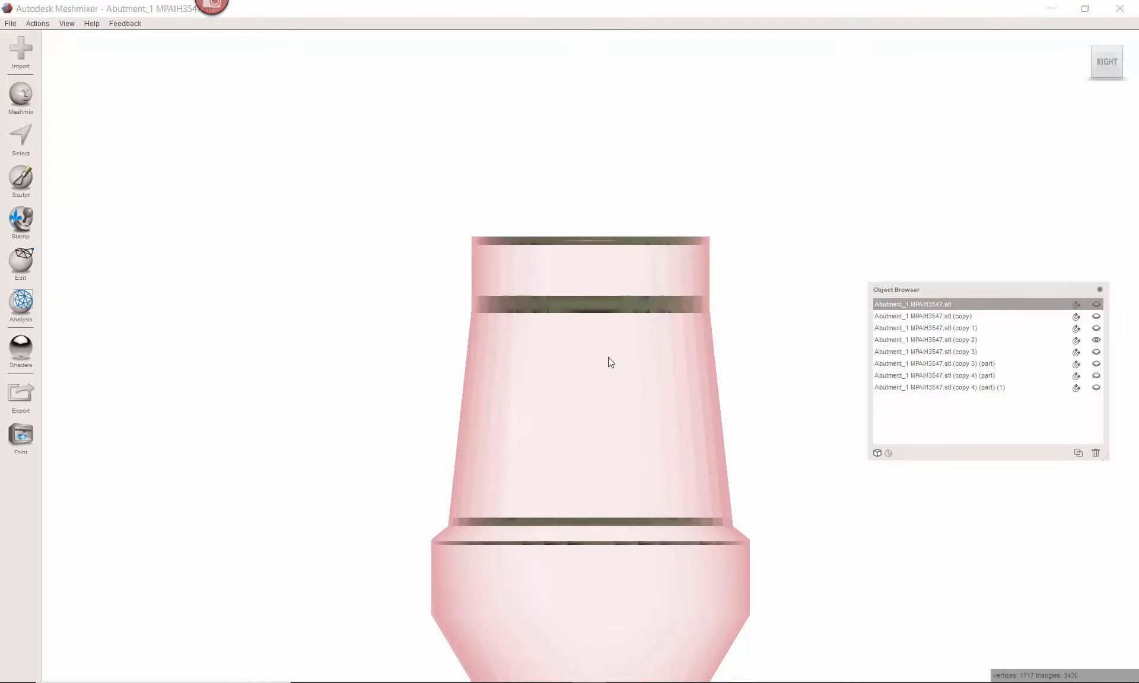
pyautogui.hotkey('alt', 'Tab')
pyautogui.hotkey('alt', 'Tab')
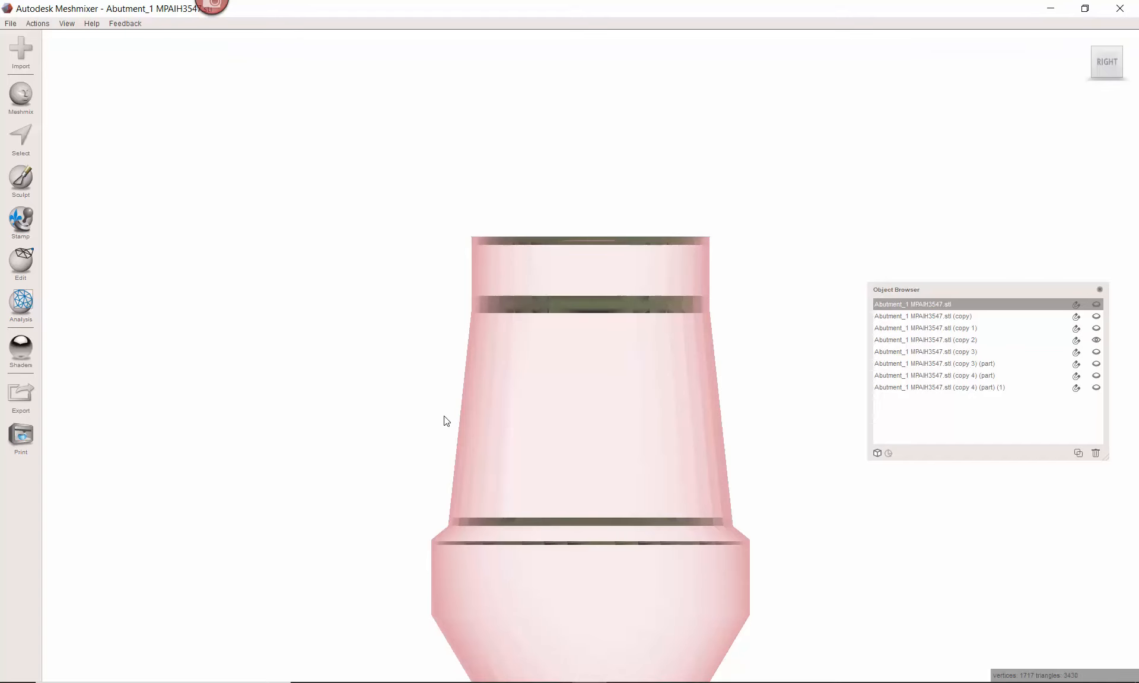
pyautogui.hotkey('alt', 'Tab')
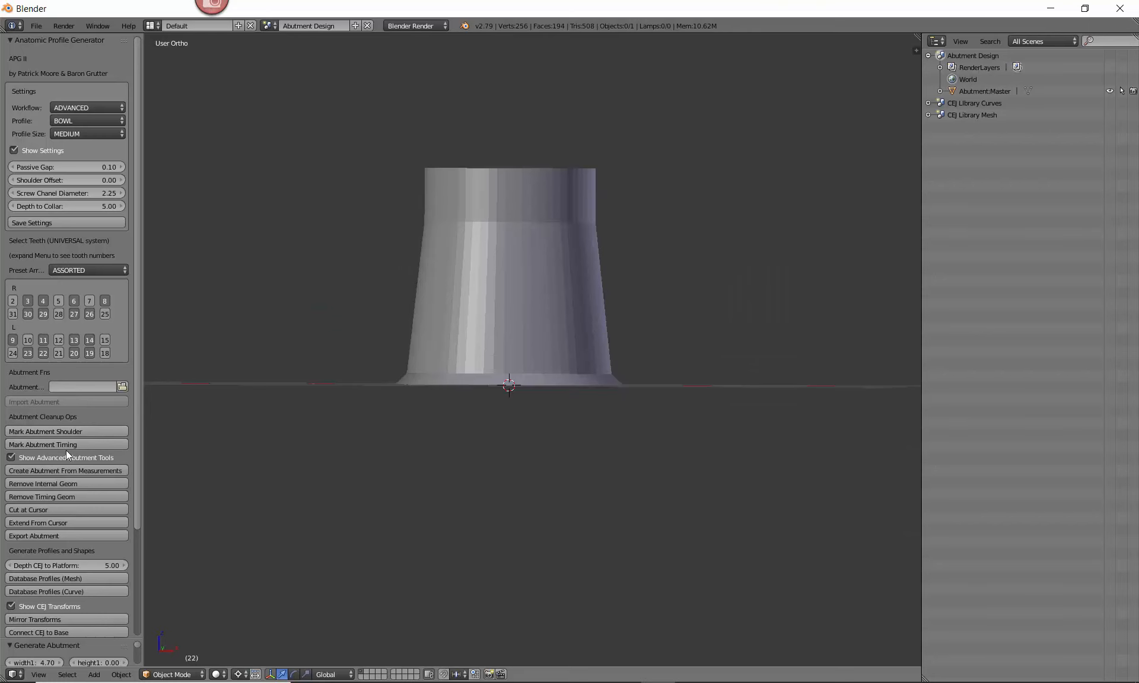
# Step: Switch the workflow to WIZARD and create the APG abutments for the ASSORTED tooth preset
pyautogui.click(68, 108)
pyautogui.click(70, 94)
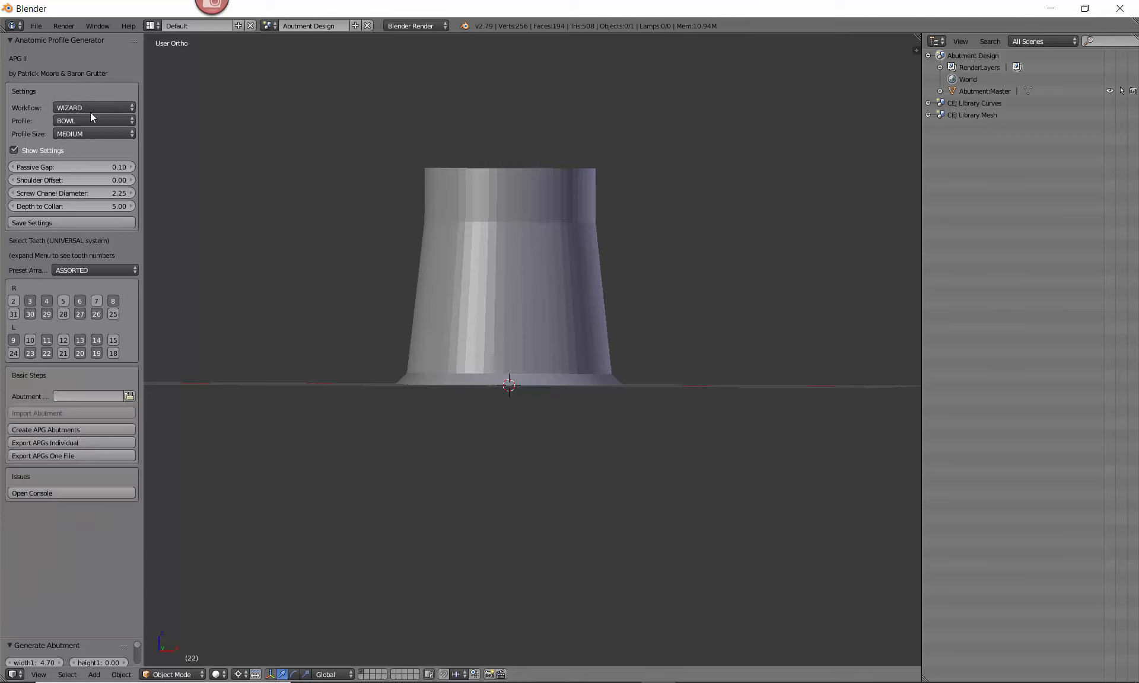
pyautogui.click(63, 430)
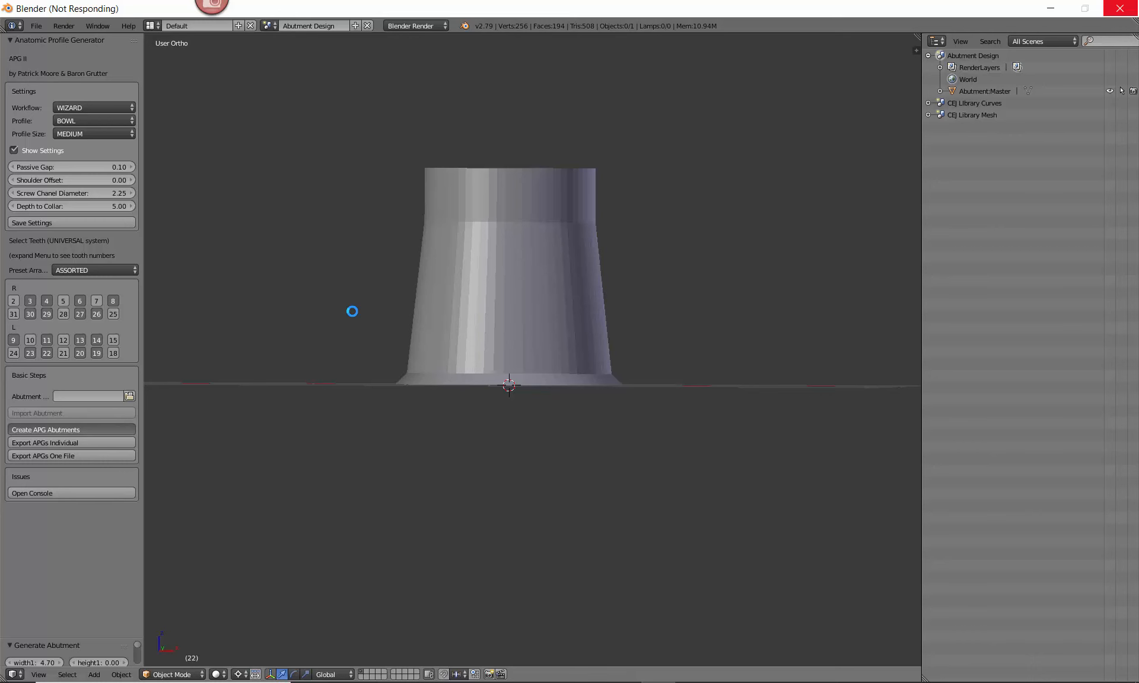
# Step: Show the 20:Abutment object, try moving the selected profiles up along Z to expose it, and undo the move
pyautogui.scroll(-10, 475, 354)
pyautogui.moveTo(543, 401); pyautogui.dragTo(557, 153, button='middle')
pyautogui.scroll(6, 532, 237)
pyautogui.moveTo(438, 243); pyautogui.dragTo(544, 201, button='middle')
pyautogui.click(1099, 233)
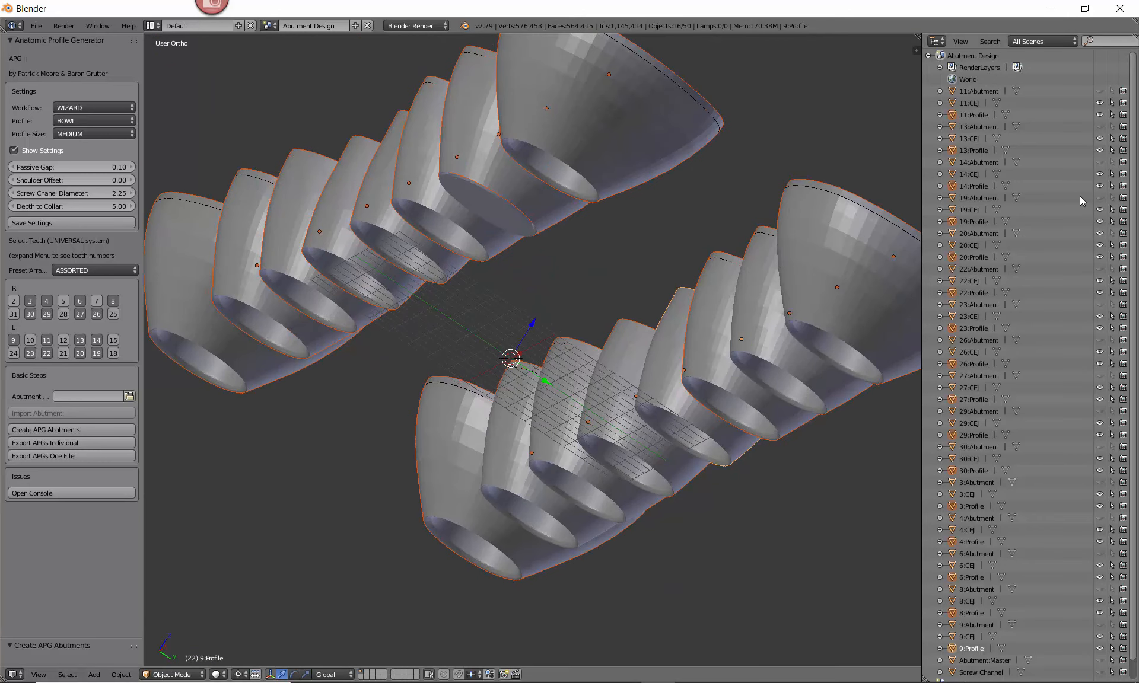
pyautogui.click(483, 205)
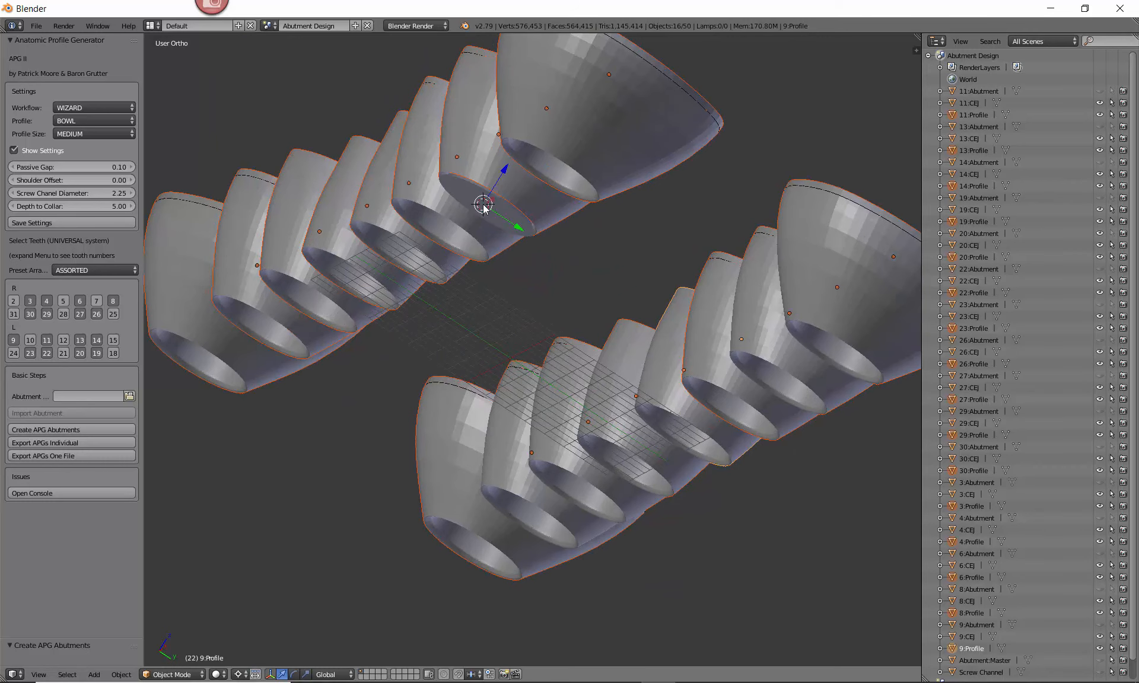
pyautogui.moveTo(505, 171); pyautogui.dragTo(639, 110)
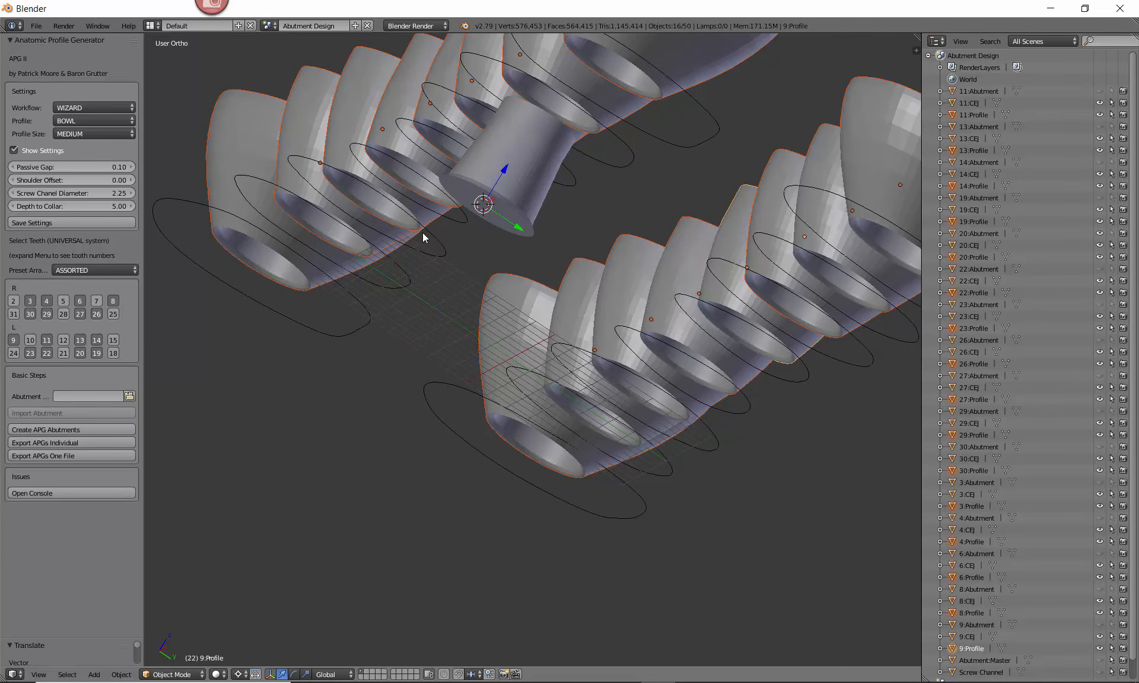
pyautogui.hotkey('ctrl', 'z')
# Step: Examine the full set of generated tooth profiles and their screw channels, and check the original abutment in Meshmixer again
pyautogui.scroll(-2, 308, 187)
pyautogui.moveTo(308, 187); pyautogui.dragTo(458, 249, button='middle')
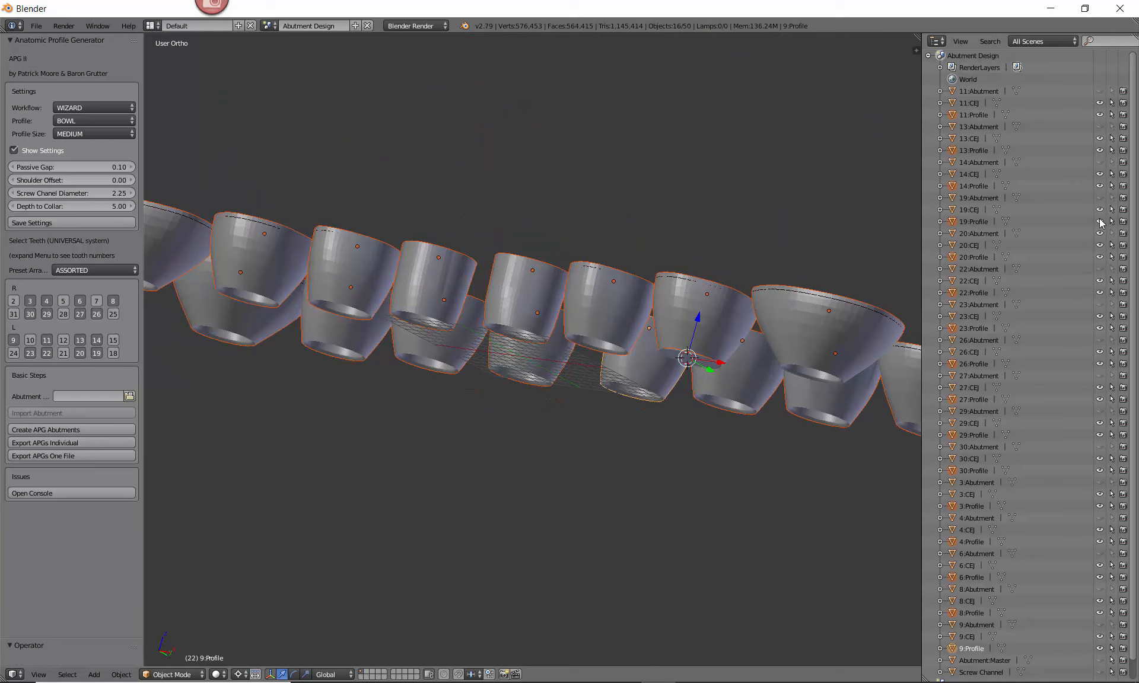
pyautogui.moveTo(222, 471); pyautogui.dragTo(633, 364, button='middle')
pyautogui.scroll(3, 632, 361)
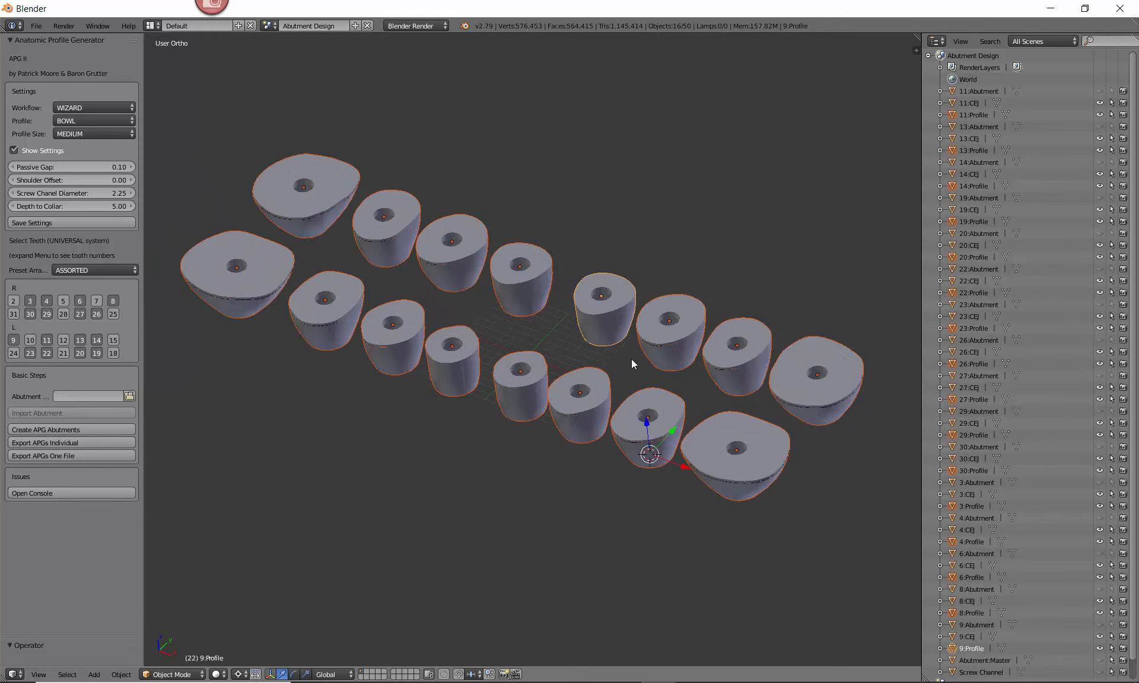
pyautogui.hotkey('alt', 'Tab')
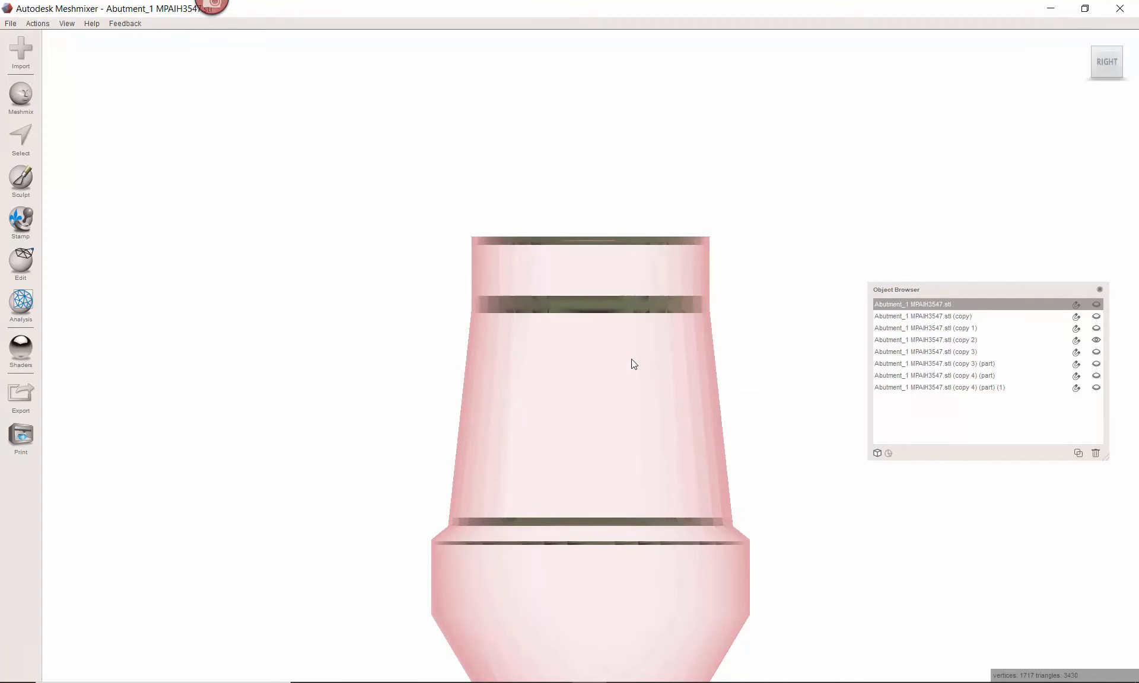
pyautogui.hotkey('alt', 'Tab')
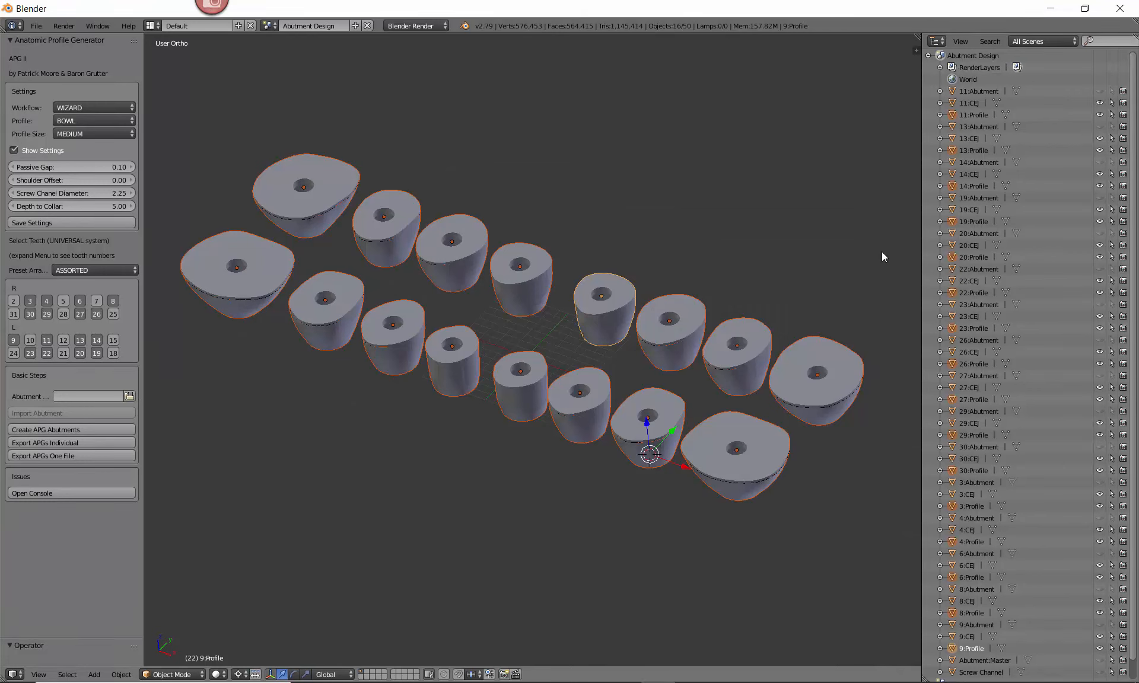
# Step: Select the 19:Abutment object and open the STL export, leaving it without exporting a file
pyautogui.click(1100, 198)
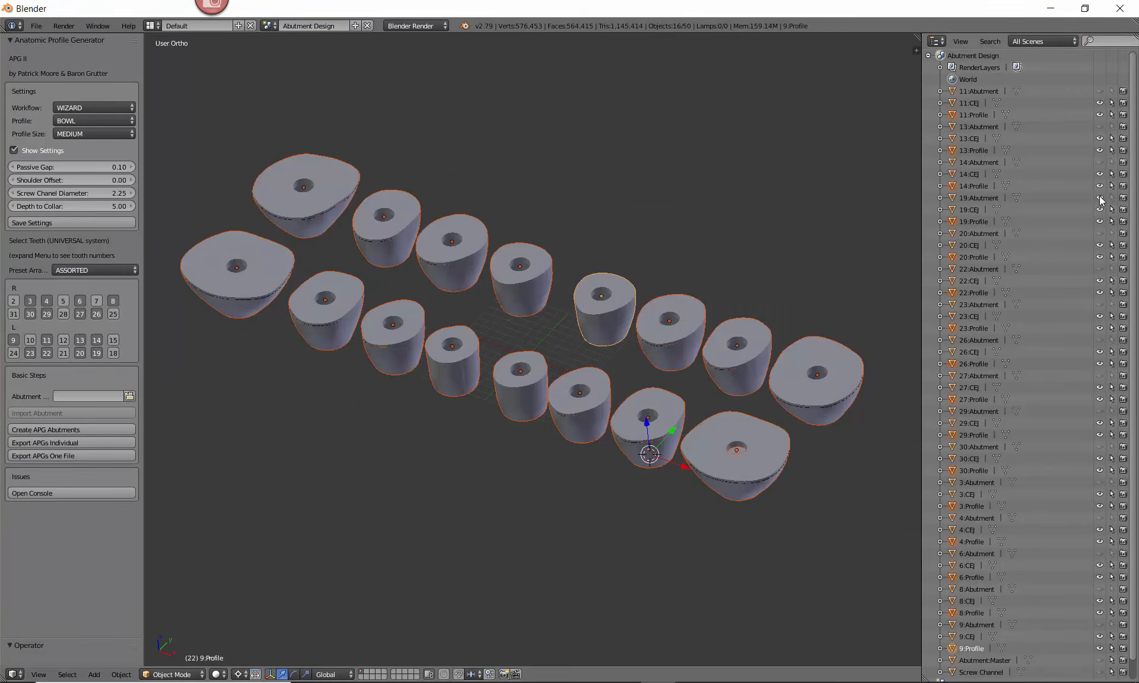
pyautogui.click(978, 201)
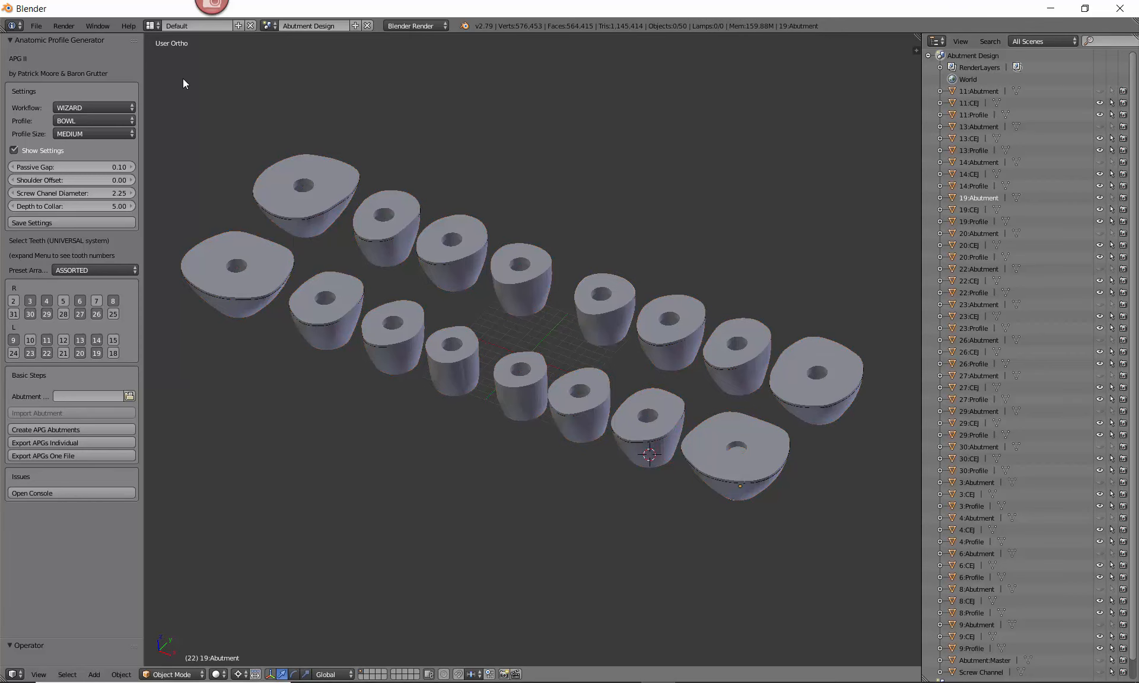
pyautogui.click(34, 27)
pyautogui.moveTo(59, 264)
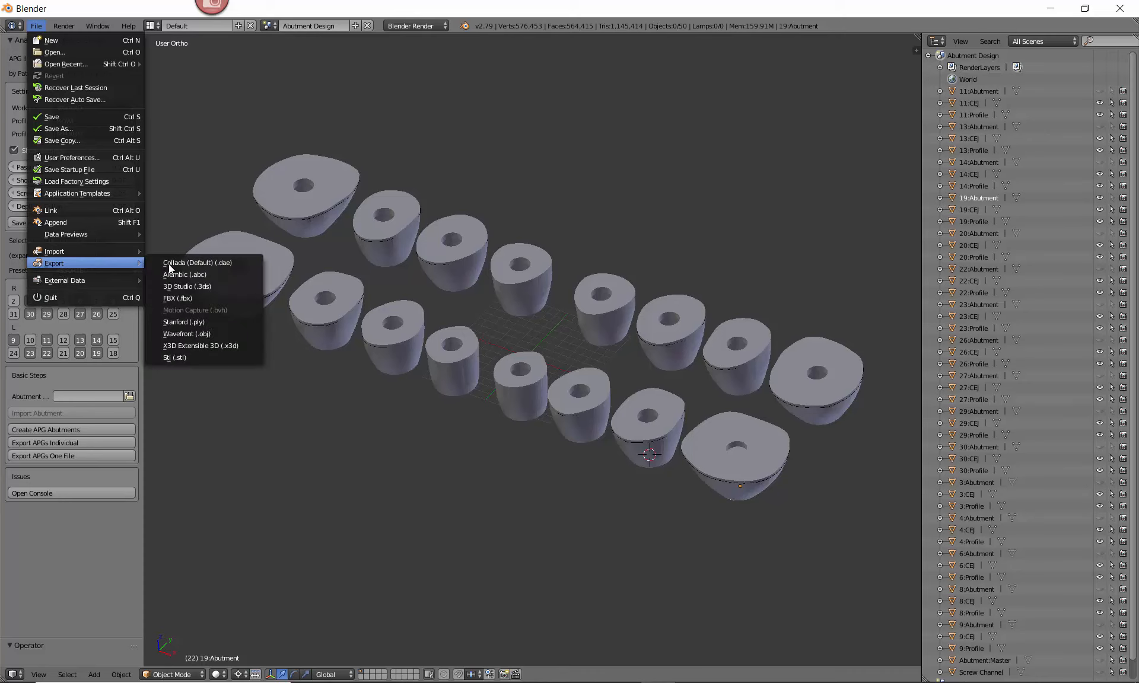
pyautogui.click(188, 357)
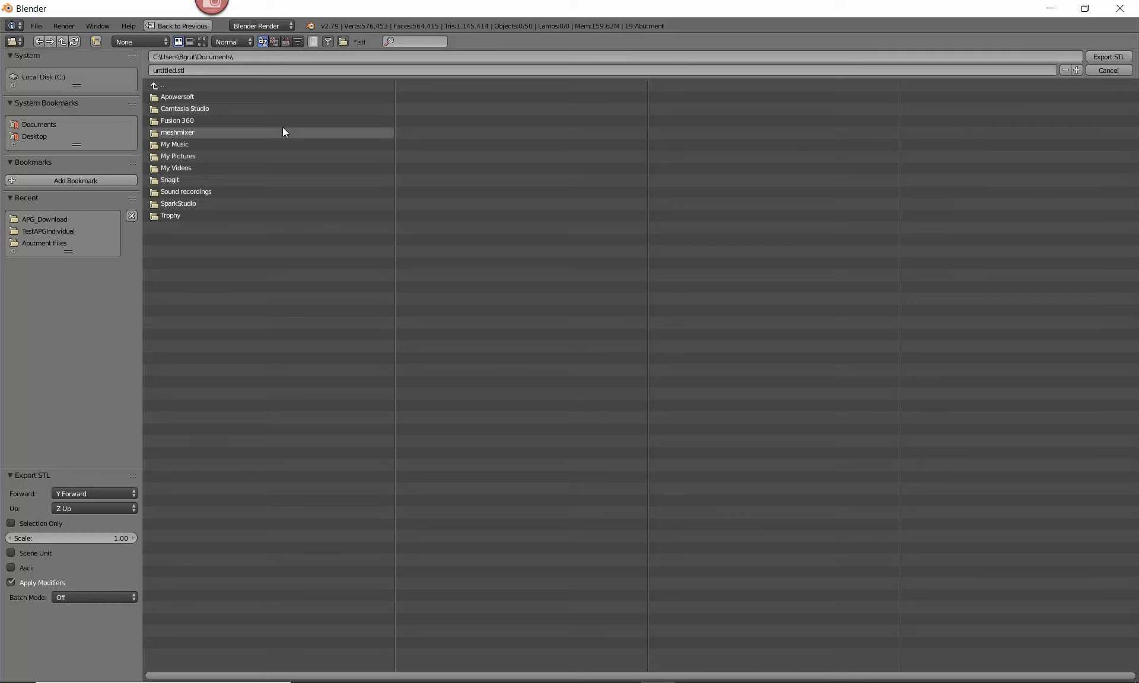
pyautogui.press('Escape')
# Step: Review the generated abutments from above alongside the Notepad measurement list
pyautogui.scroll(-1, 501, 444)
pyautogui.moveTo(497, 453); pyautogui.dragTo(514, 432, button='middle')
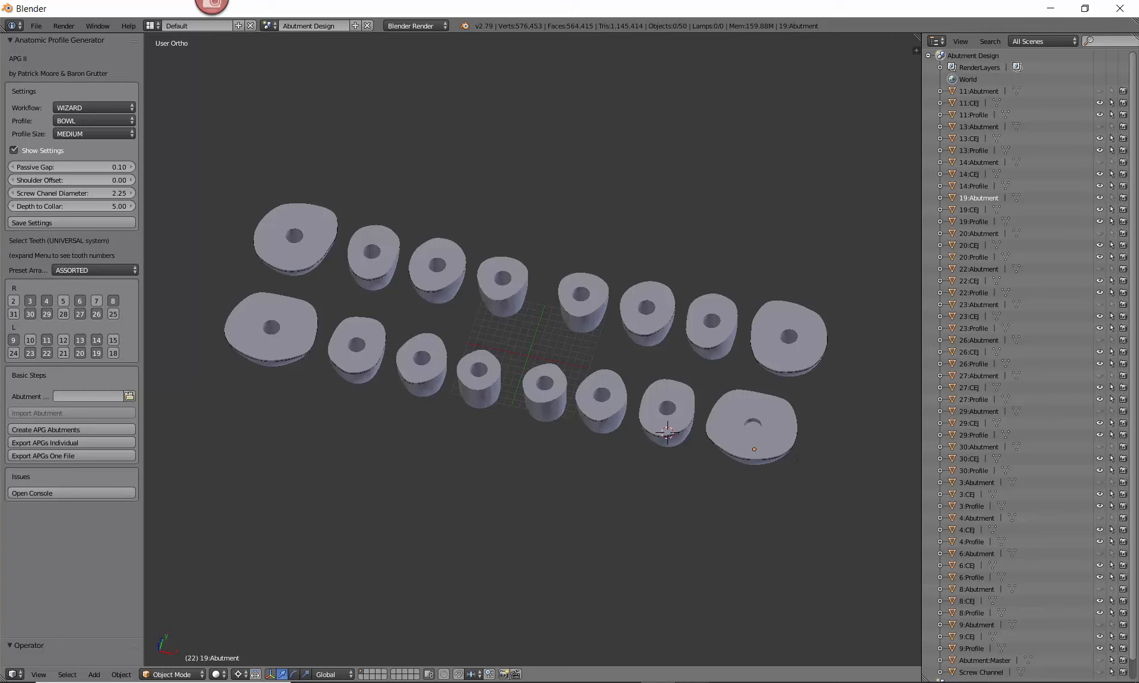
pyautogui.hotkey('alt', 'Tab')
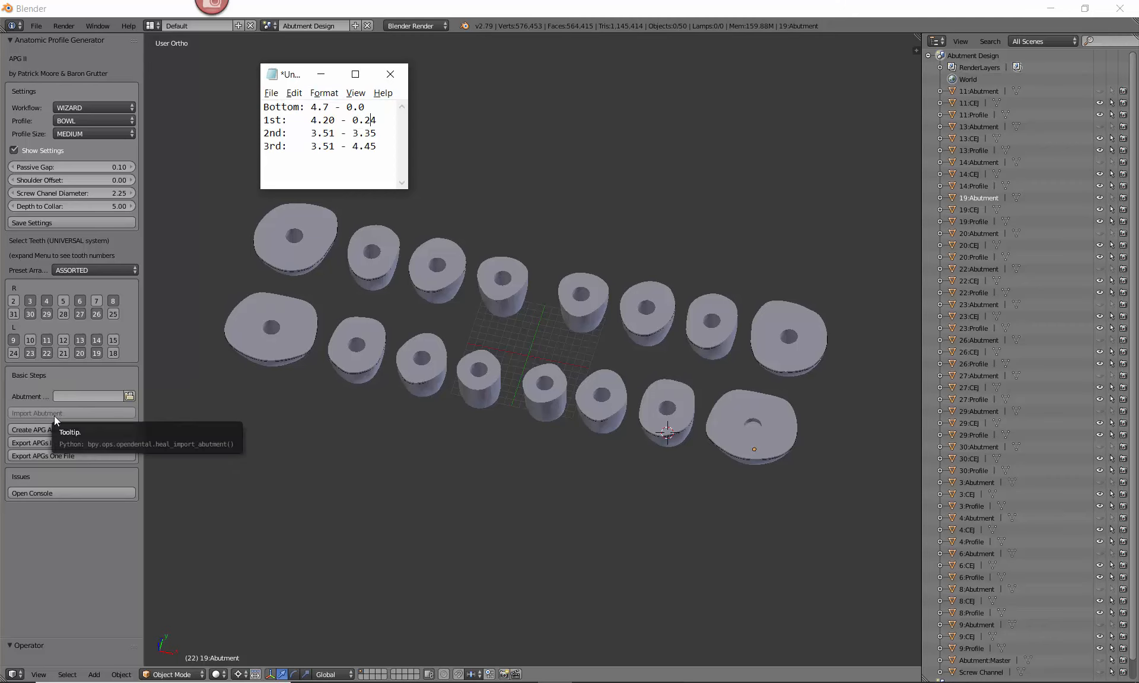
pyautogui.scroll(1, 535, 231)
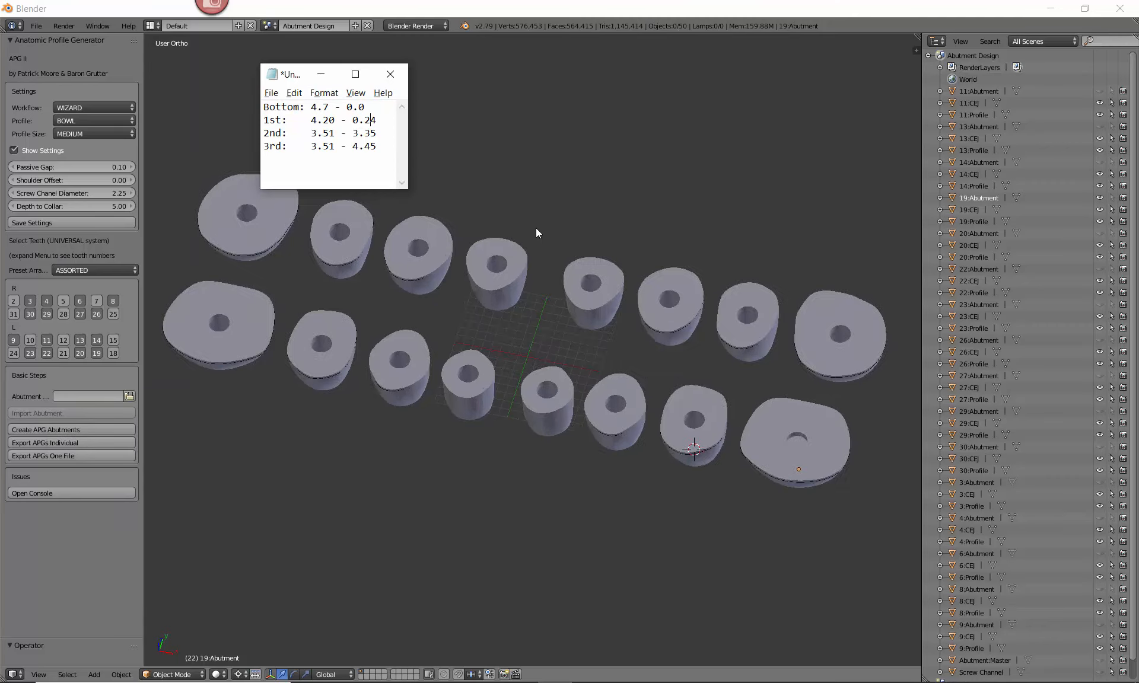